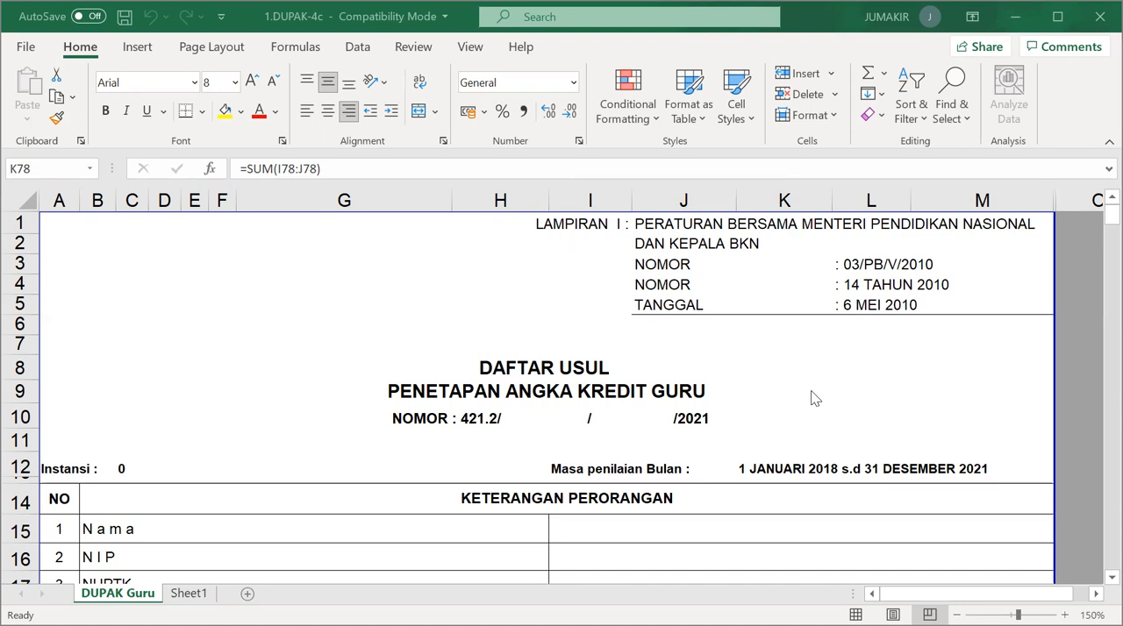
Review the form's document number, the assessment period and the personal data fields from Nama through Jenis Kelamin.
scroll(813, 391, "down", 1)
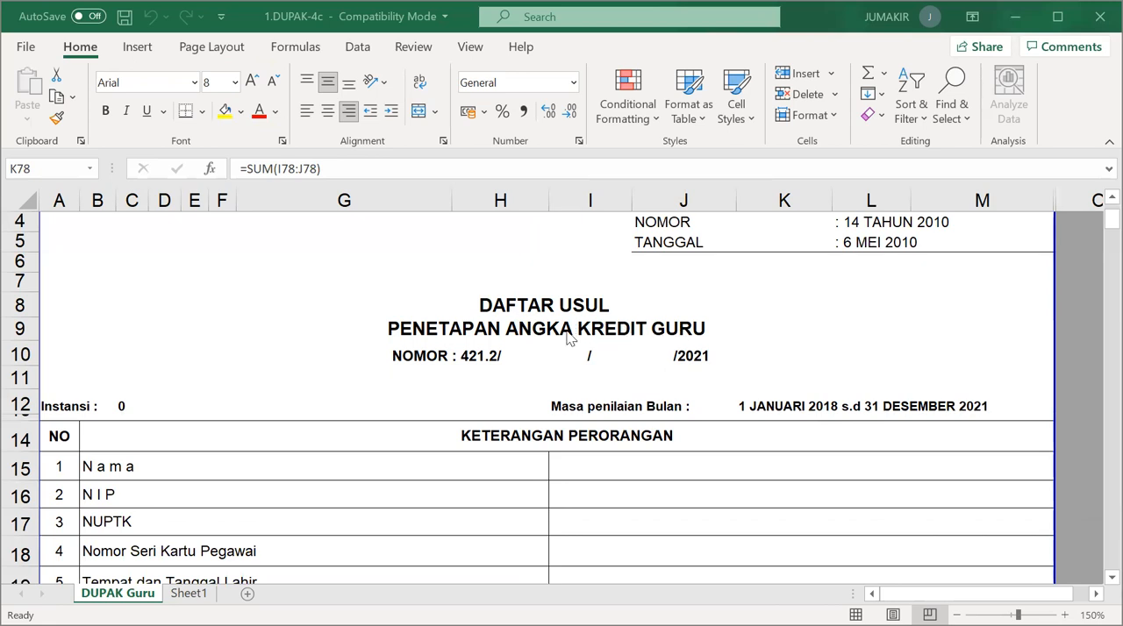
left_click(492, 369)
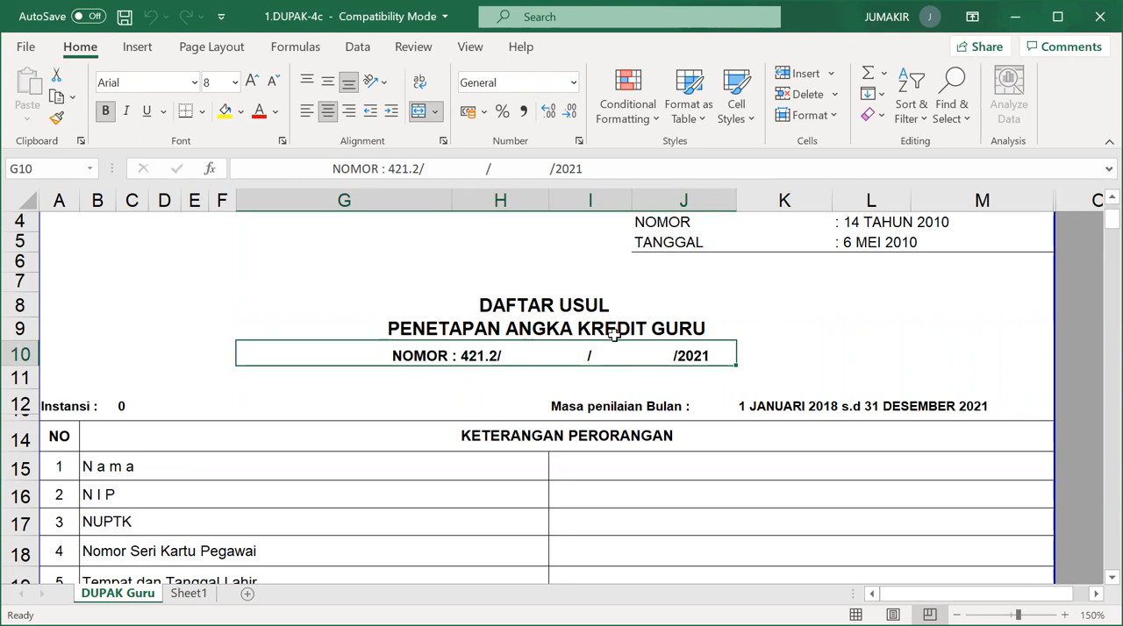
left_click(752, 407)
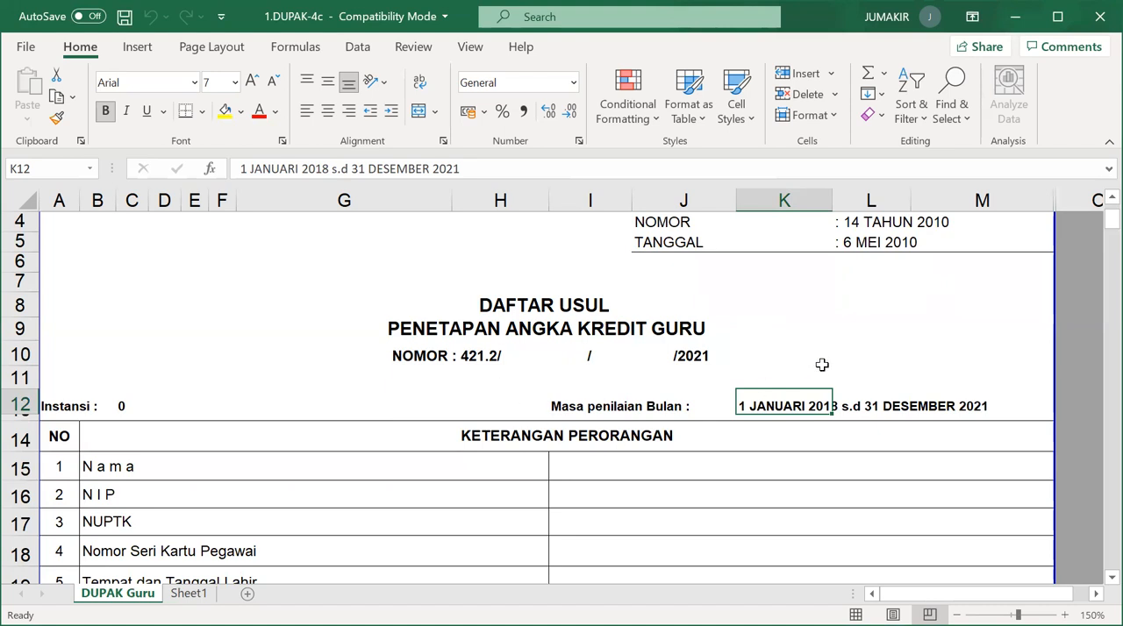
left_click(718, 404)
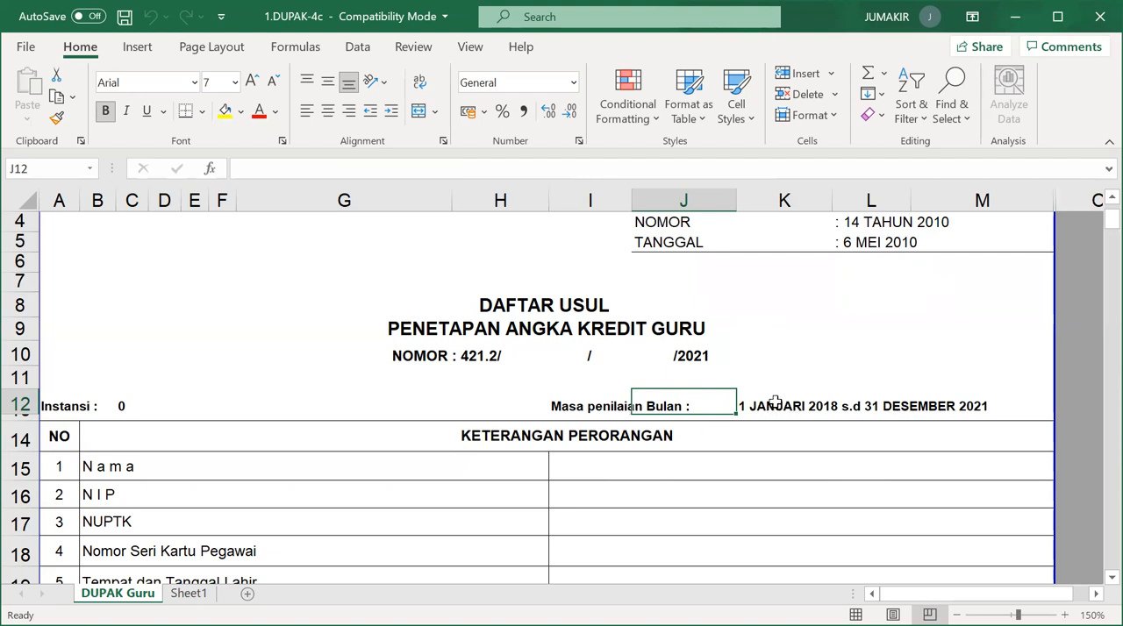
scroll(642, 402, "down", 1)
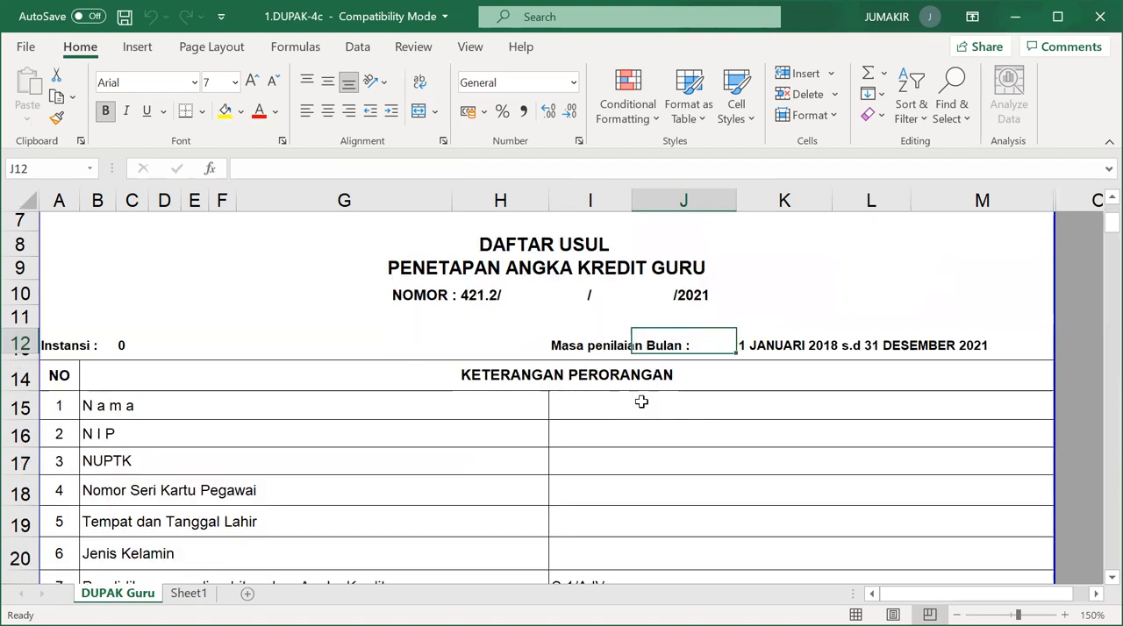
scroll(642, 401, "down", 1)
left_click(685, 345)
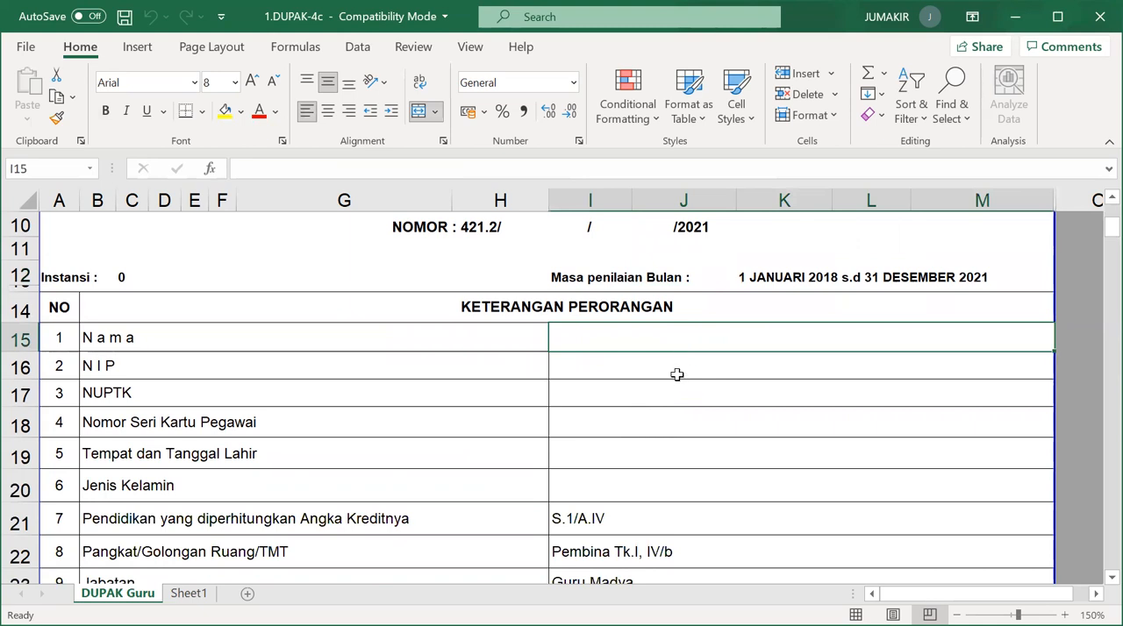
left_click(675, 374)
left_click(663, 400)
left_click(657, 428)
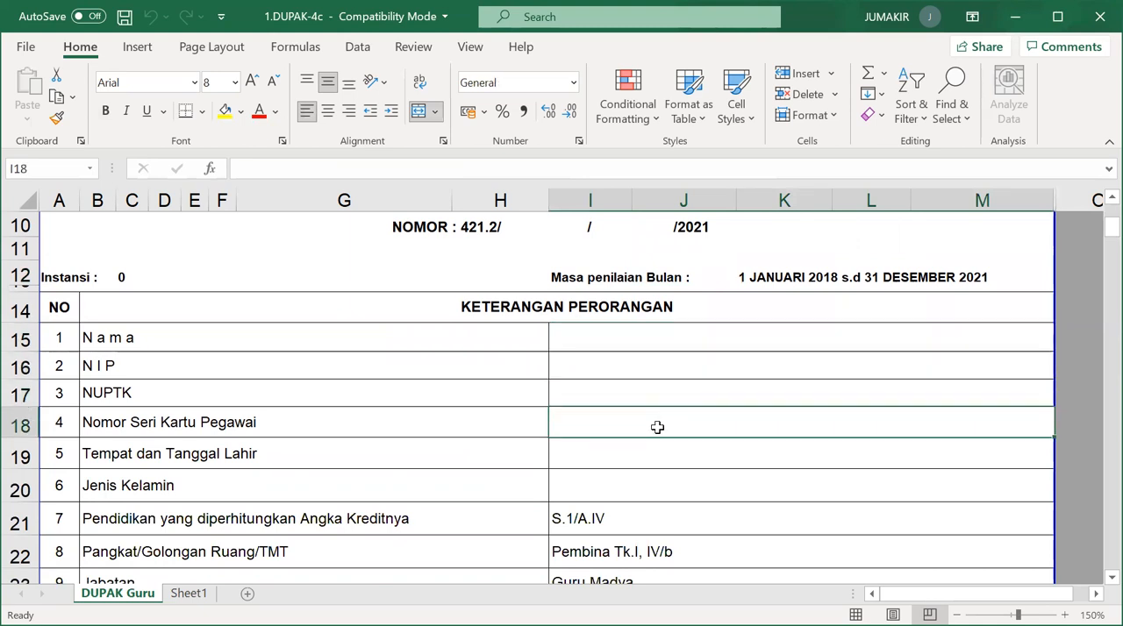
left_click(629, 461)
left_click(629, 485)
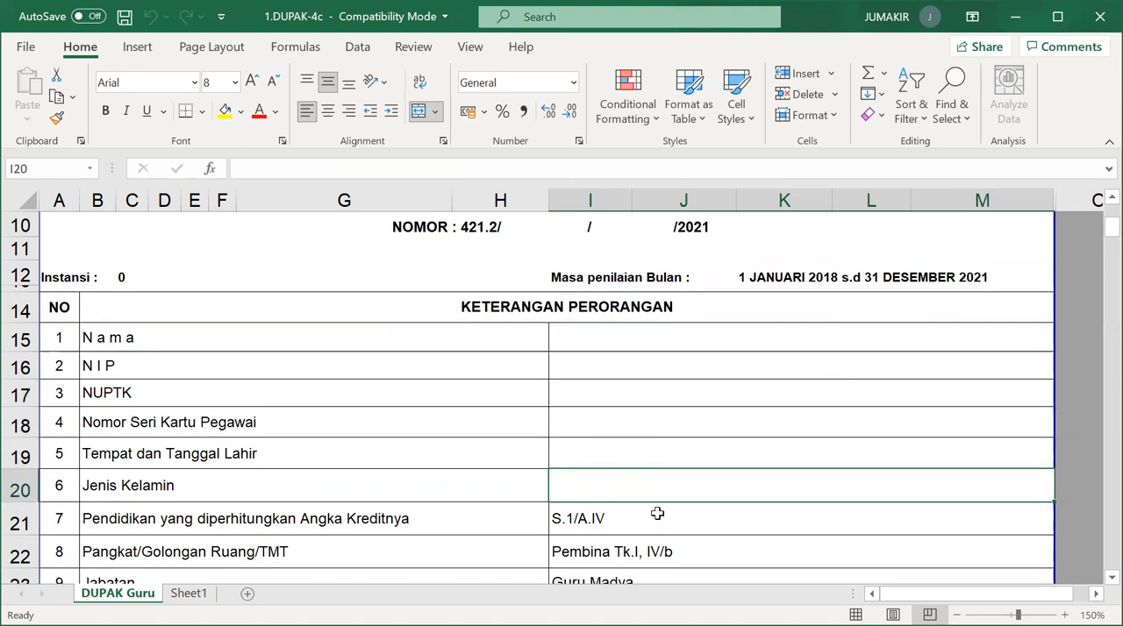
Review the remaining personal data fields, from the credited education and rank through Masa Kerja Golongan, Jenis Guru and Unit Kerja.
scroll(657, 513, "down", 2)
left_click(658, 382)
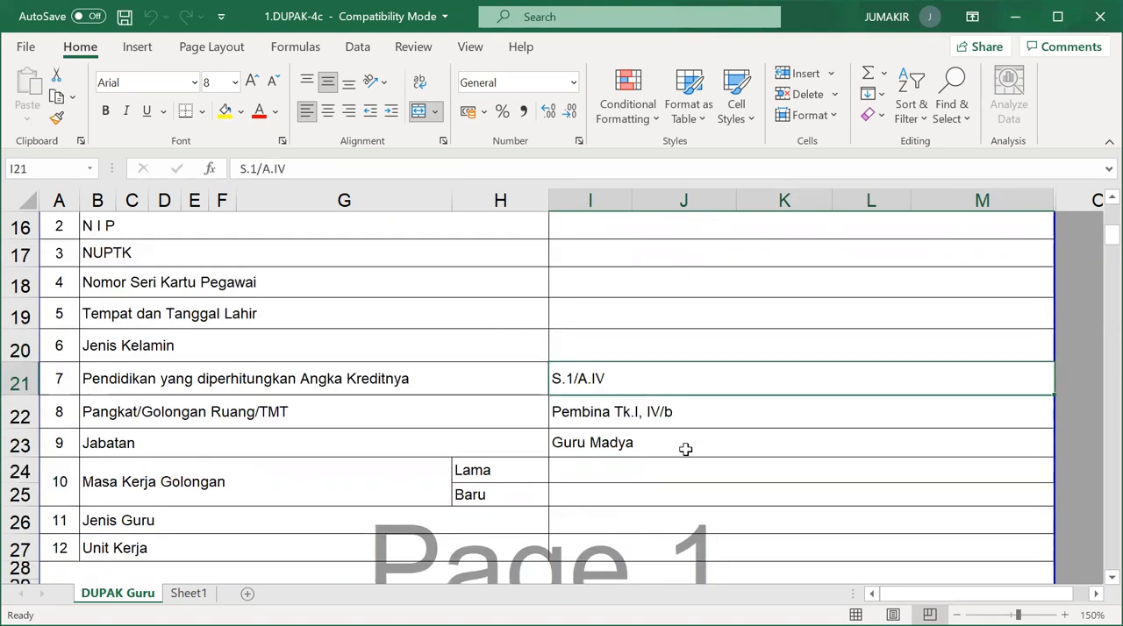
scroll(685, 449, "down", 1)
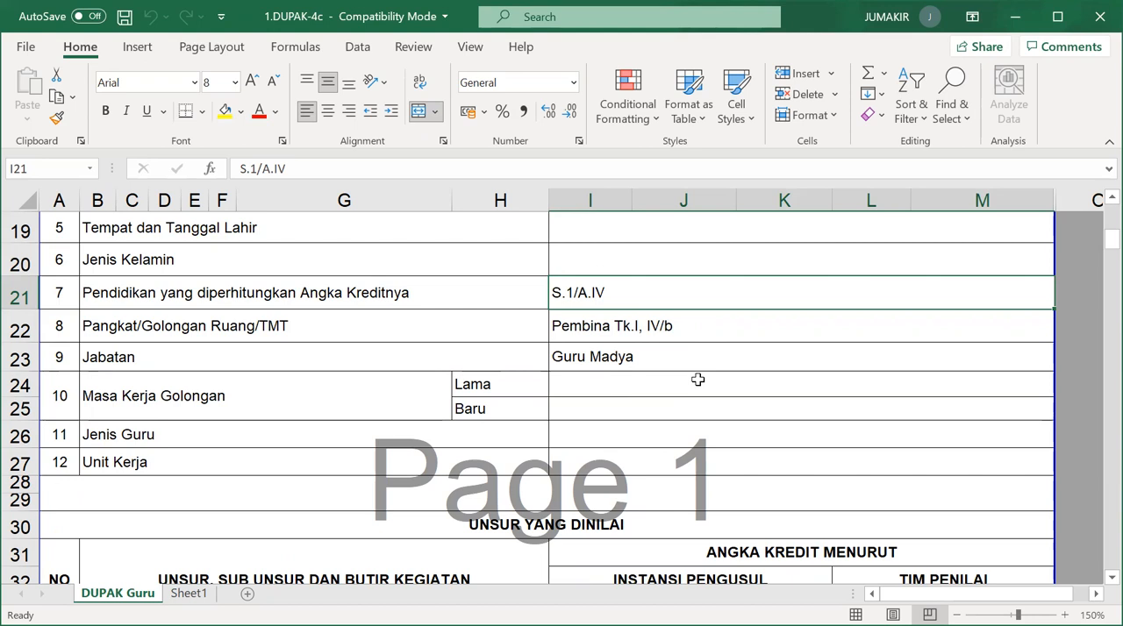
left_click(711, 336)
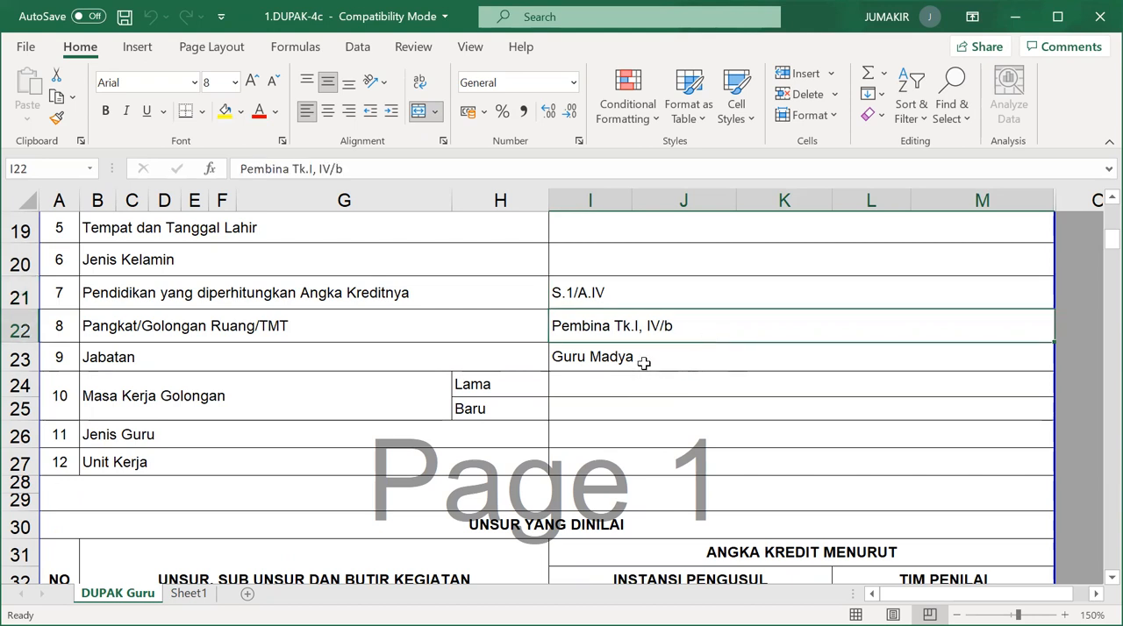
left_click(629, 385)
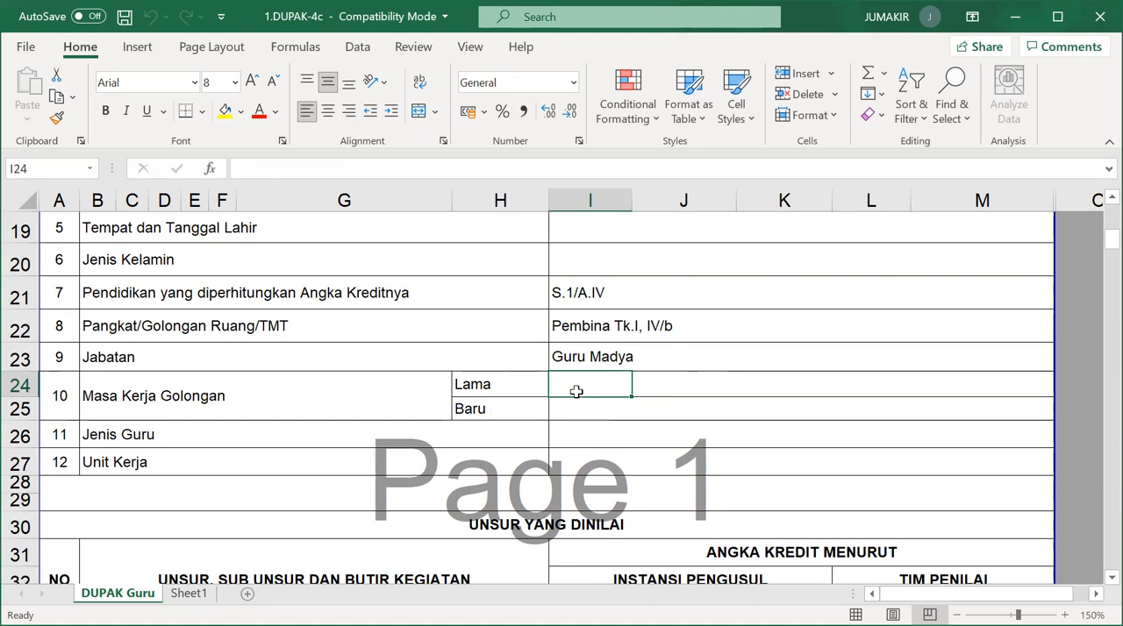
scroll(576, 391, "up", 4)
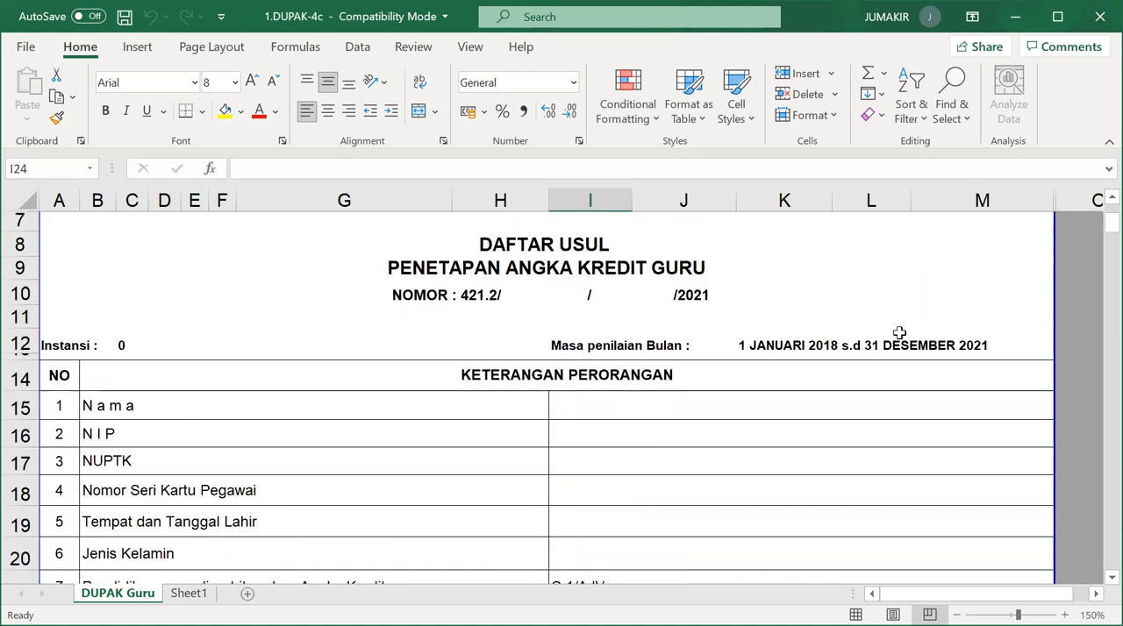
scroll(549, 398, "down", 5)
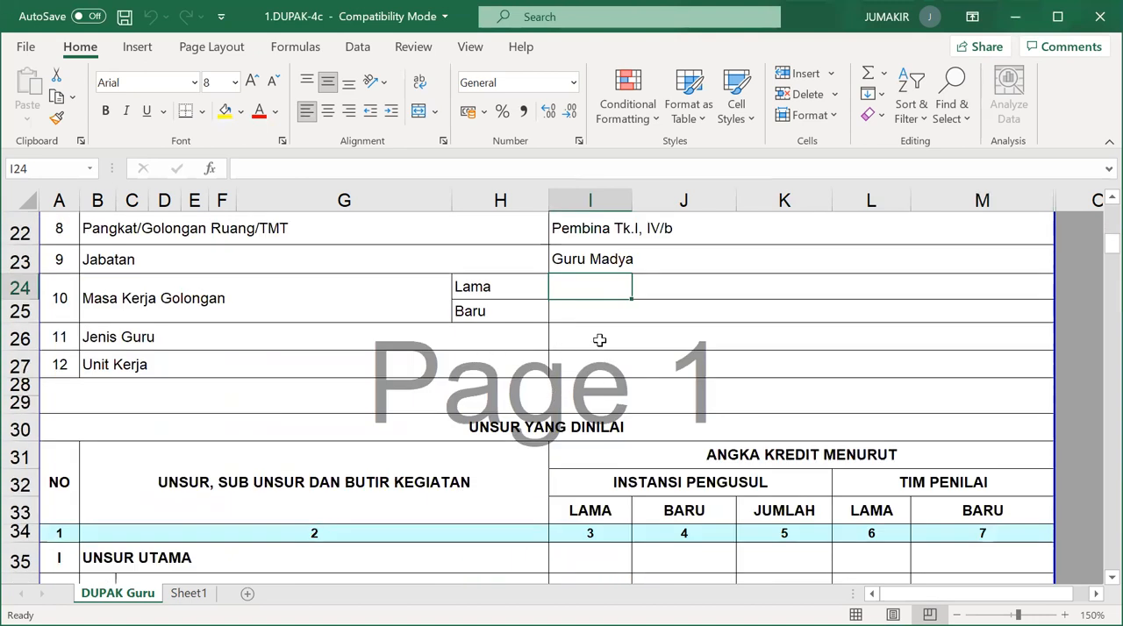
left_click(598, 342)
left_click(595, 367)
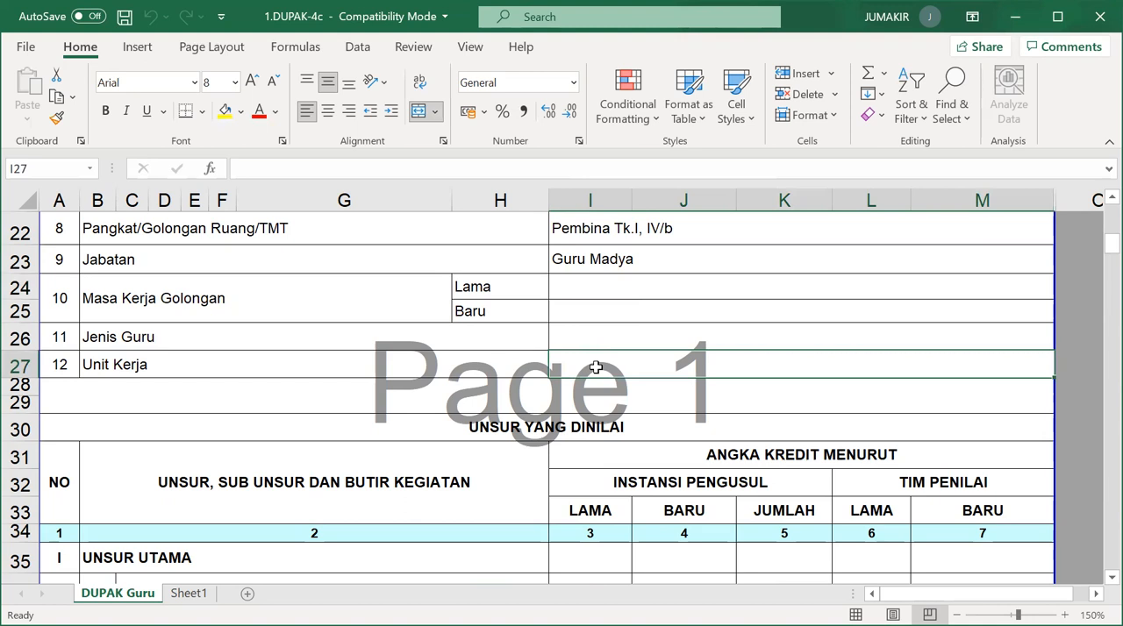
Check which cell the header's Instansi formula refers to and enter SMPN 1 PAKU there as the Unit Kerja.
scroll(595, 368, "up", 1)
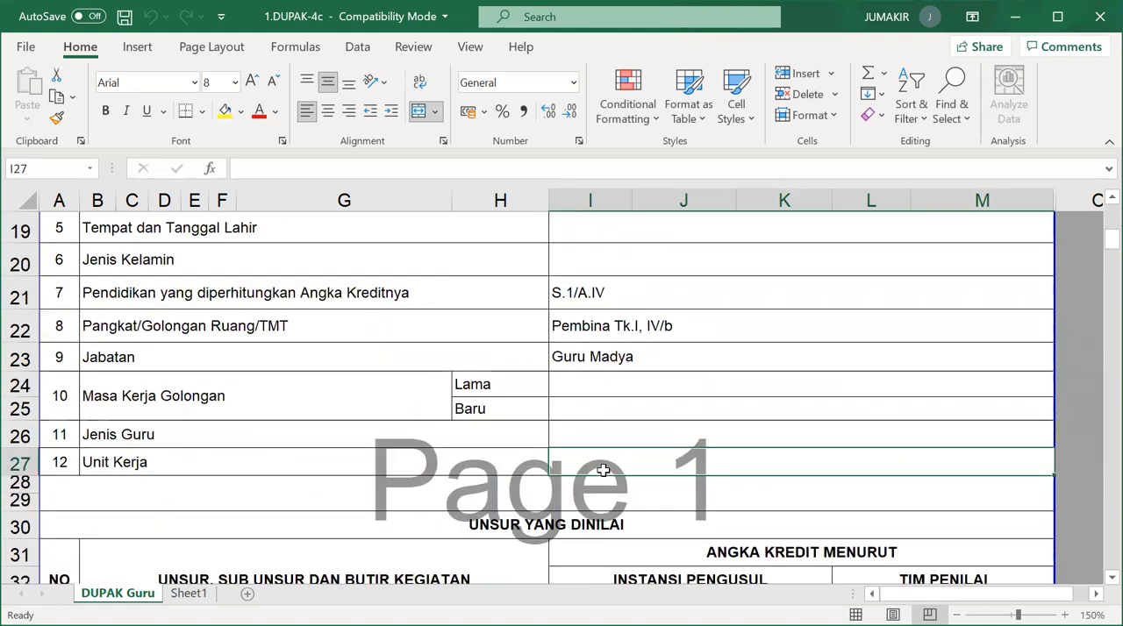
scroll(603, 464, "up", 6)
left_click(192, 465)
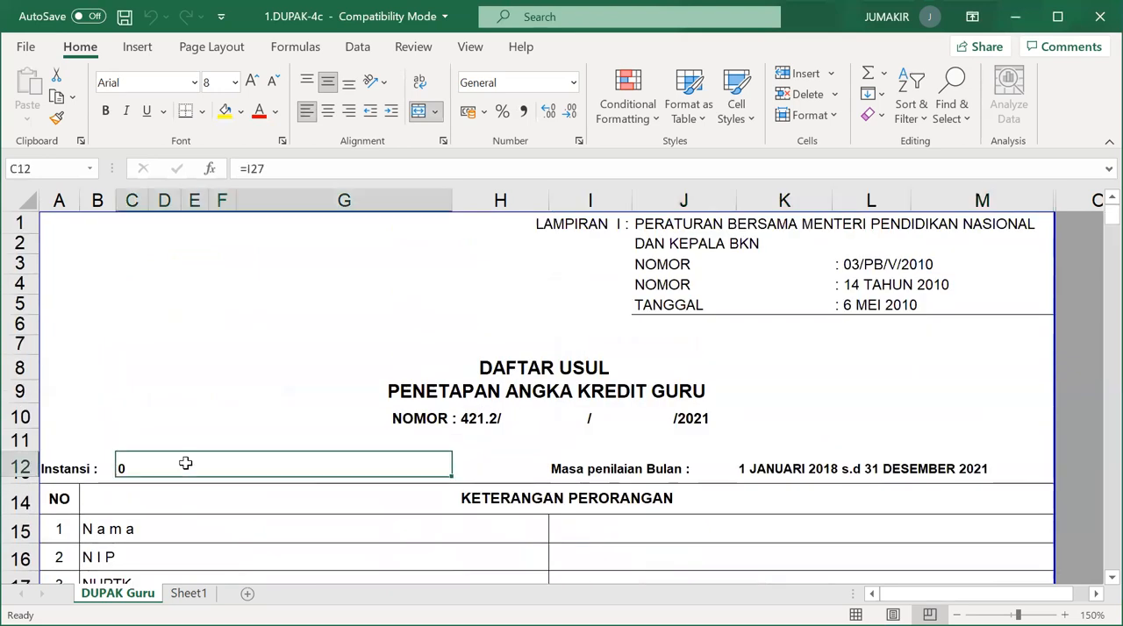
scroll(351, 465, "down", 8)
scroll(491, 419, "up", 2)
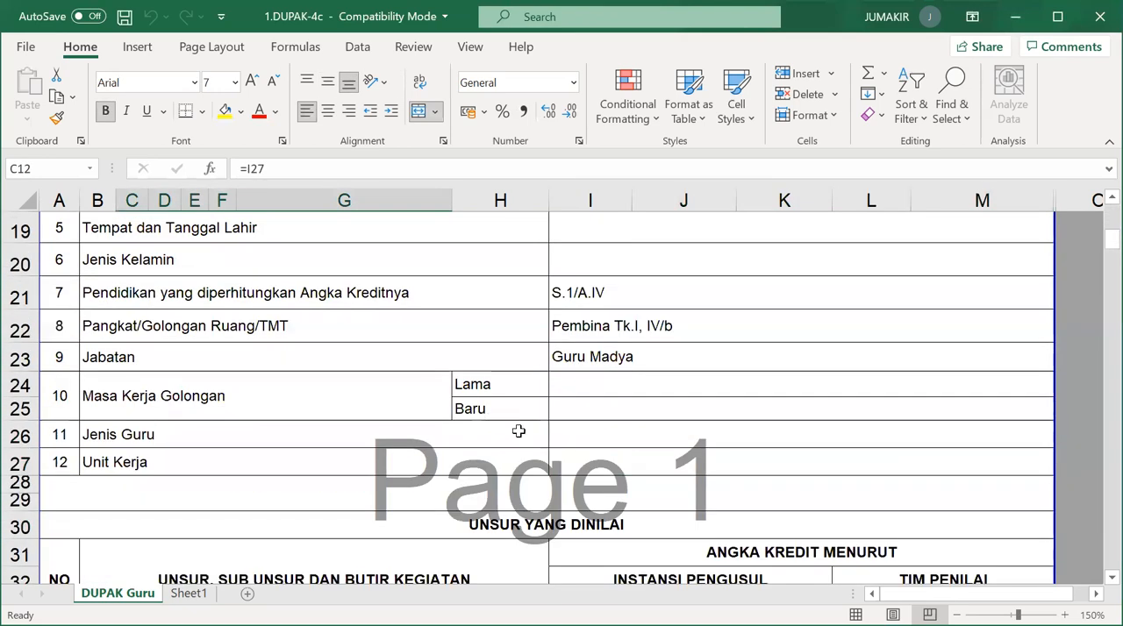
left_click(586, 460)
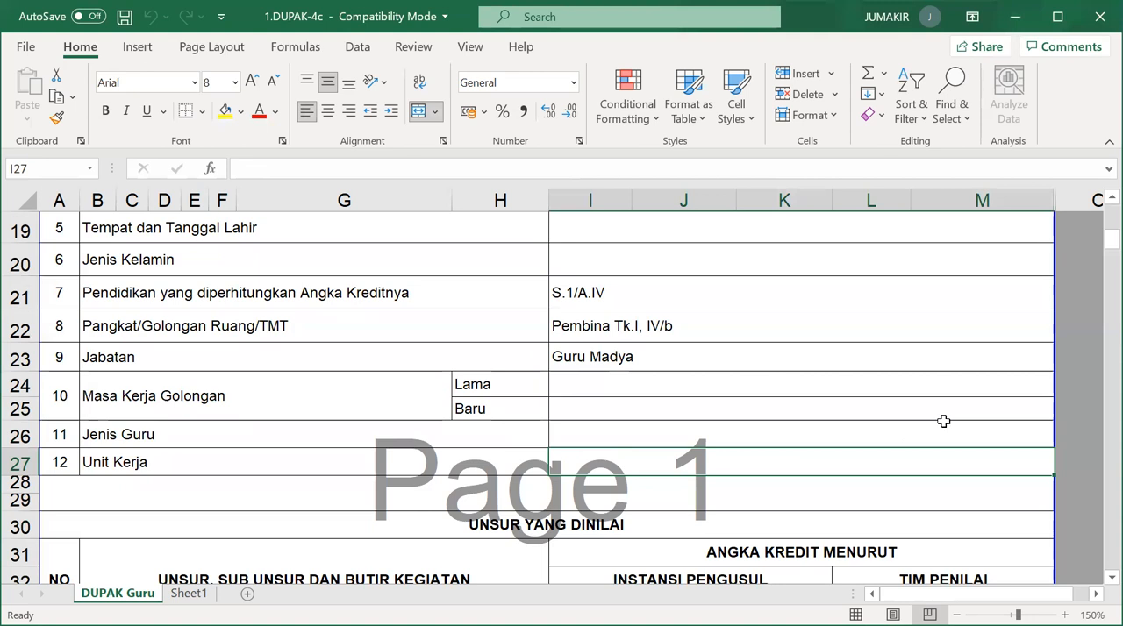
type("SMPN 1")
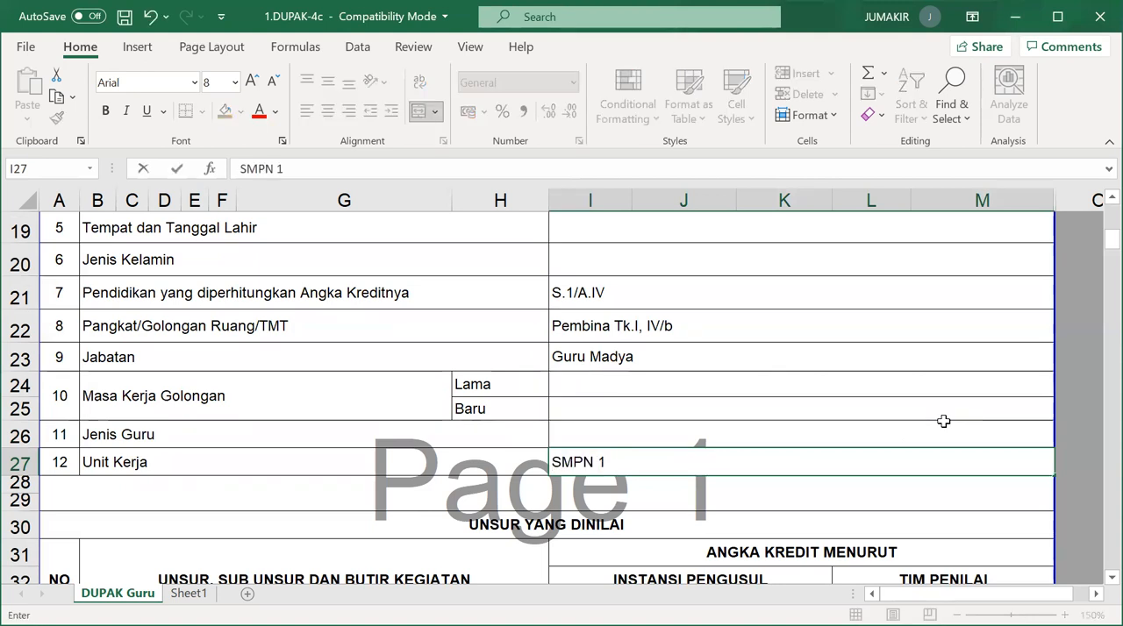
type(" PAKU")
key("Up")
scroll(524, 471, "up", 5)
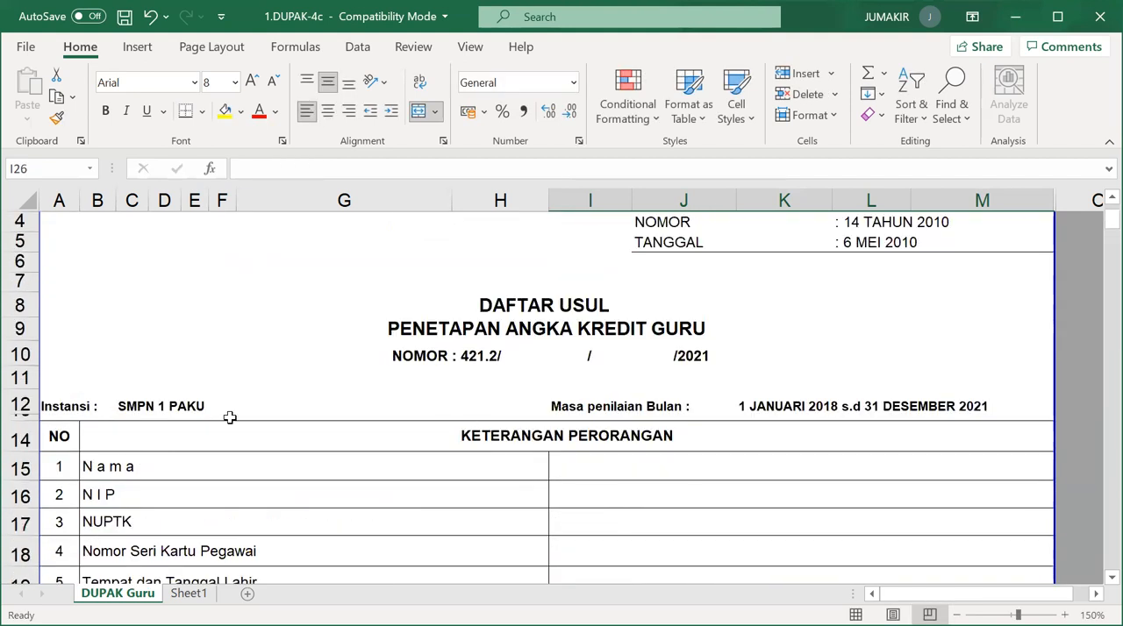
Examine the Lama, Baru and Jumlah credit columns for the Sarjana (S-1)/Diploma IV row and the learning process row.
scroll(322, 431, "down", 2)
scroll(546, 393, "down", 5)
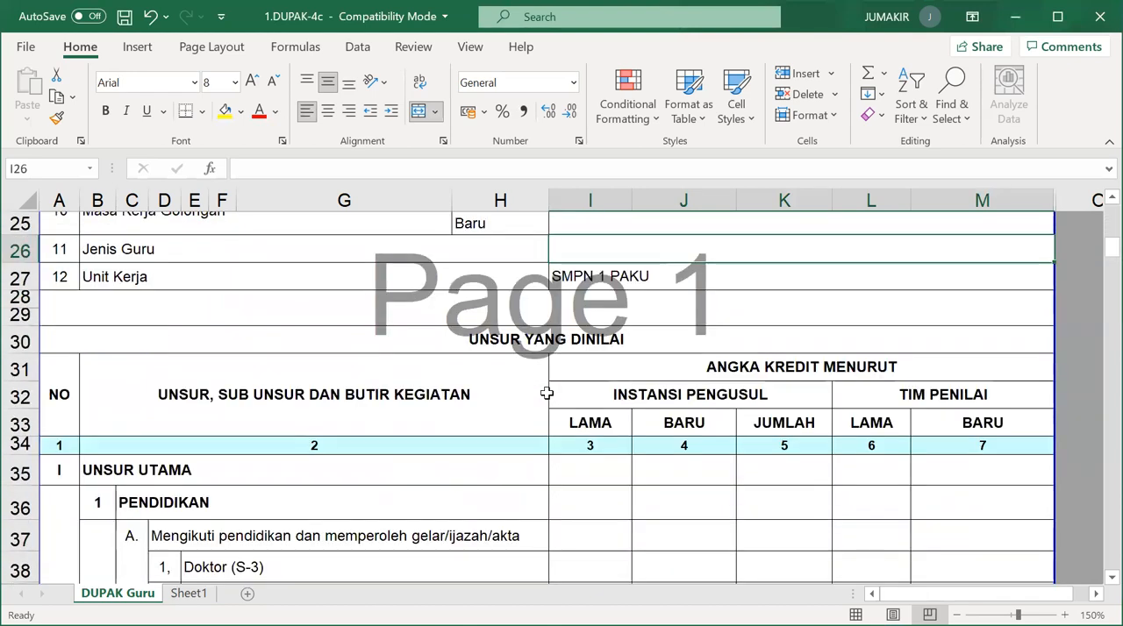
scroll(571, 407, "down", 3)
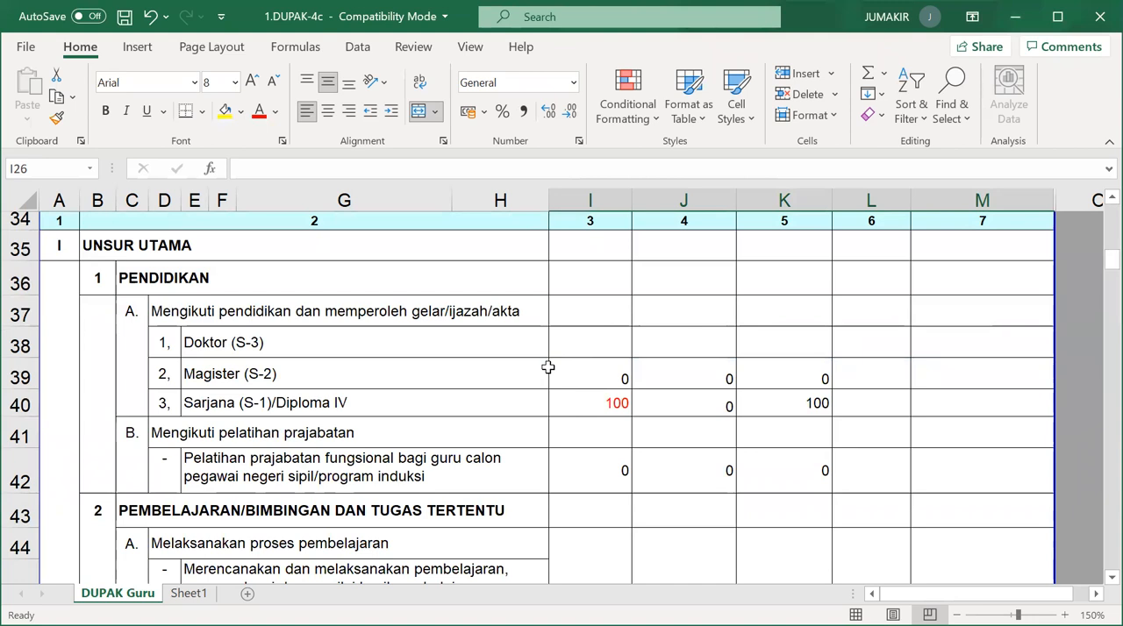
scroll(547, 367, "up", 1)
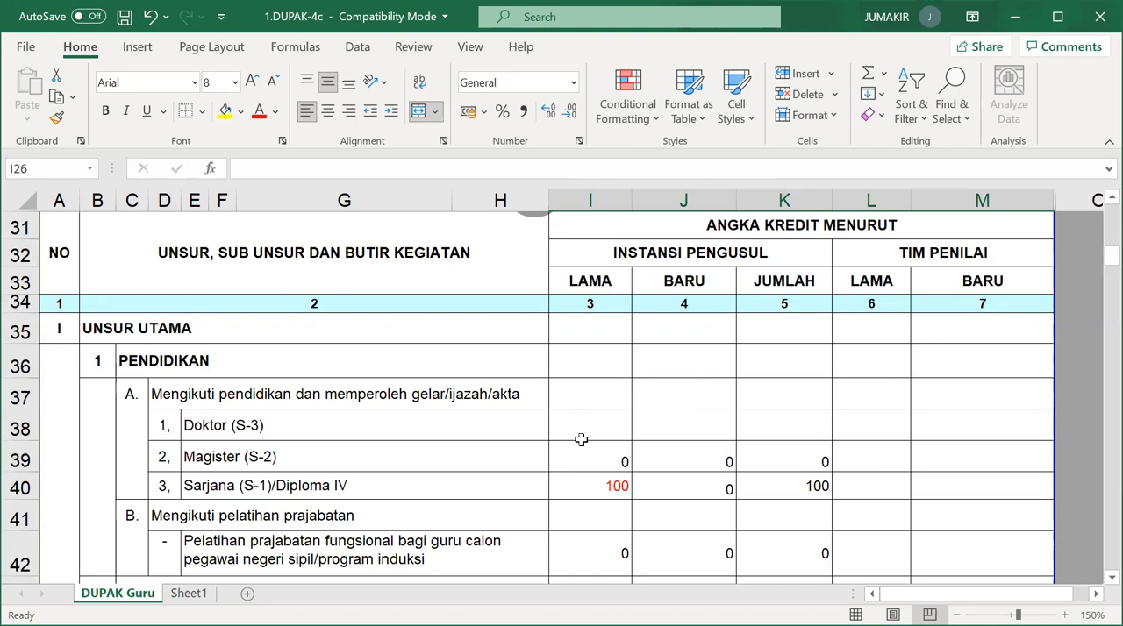
left_click(587, 493)
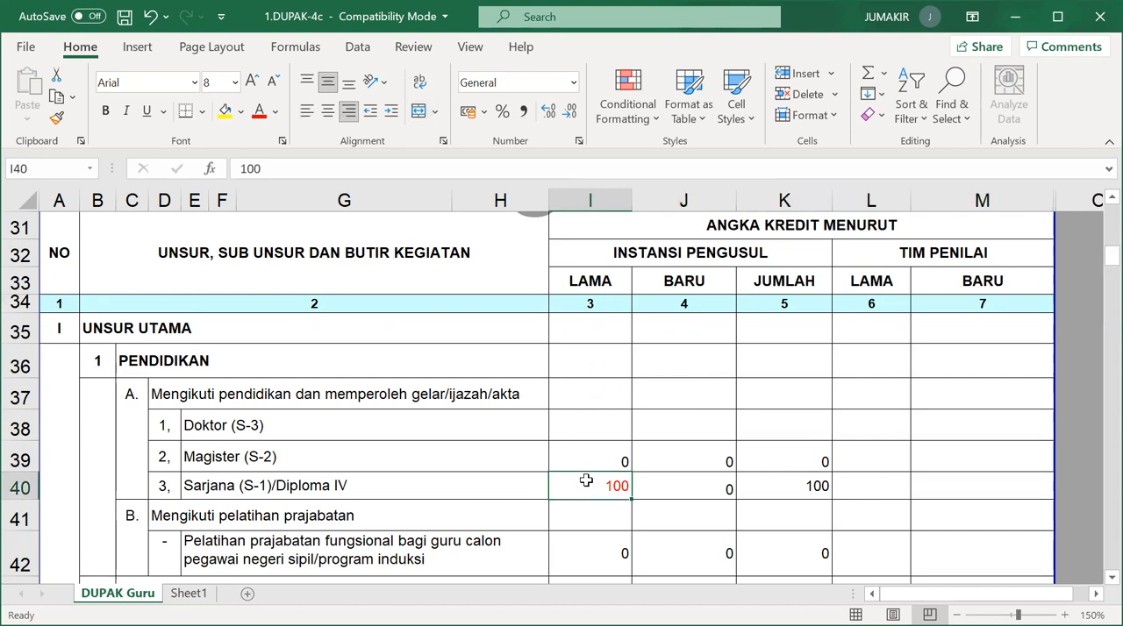
left_click(707, 288)
scroll(684, 392, "down", 3)
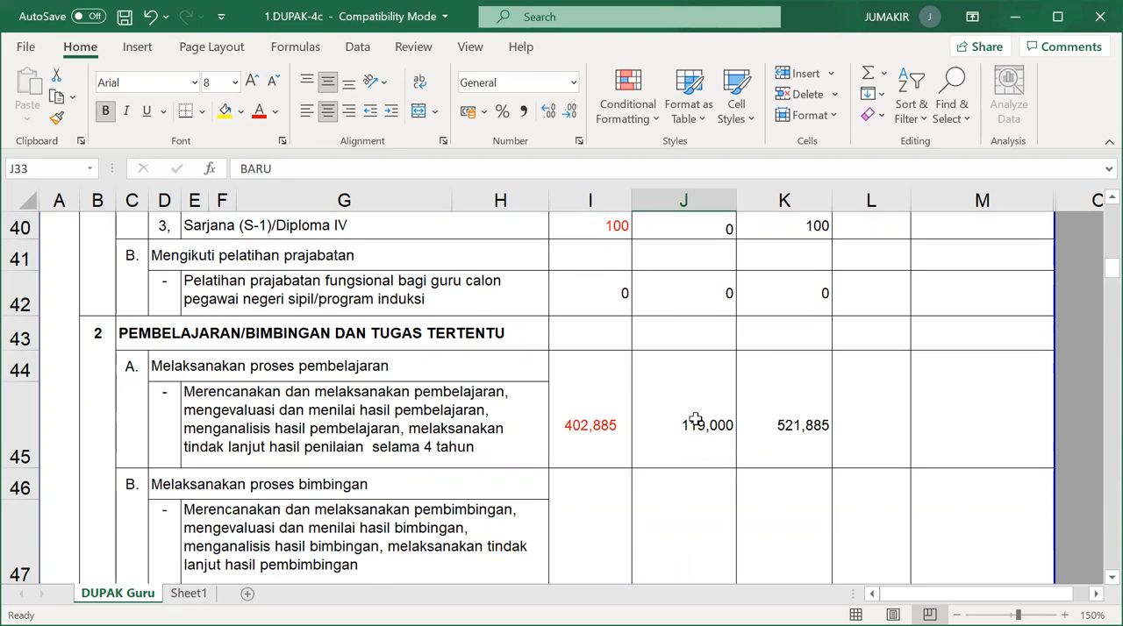
left_click(780, 419)
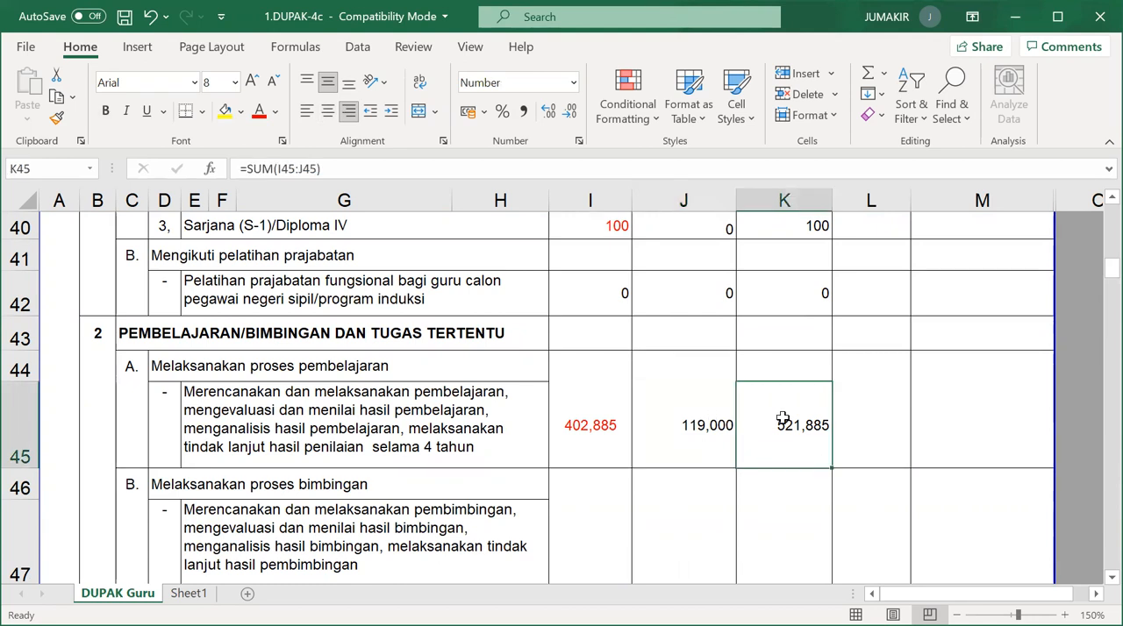
left_click(649, 423)
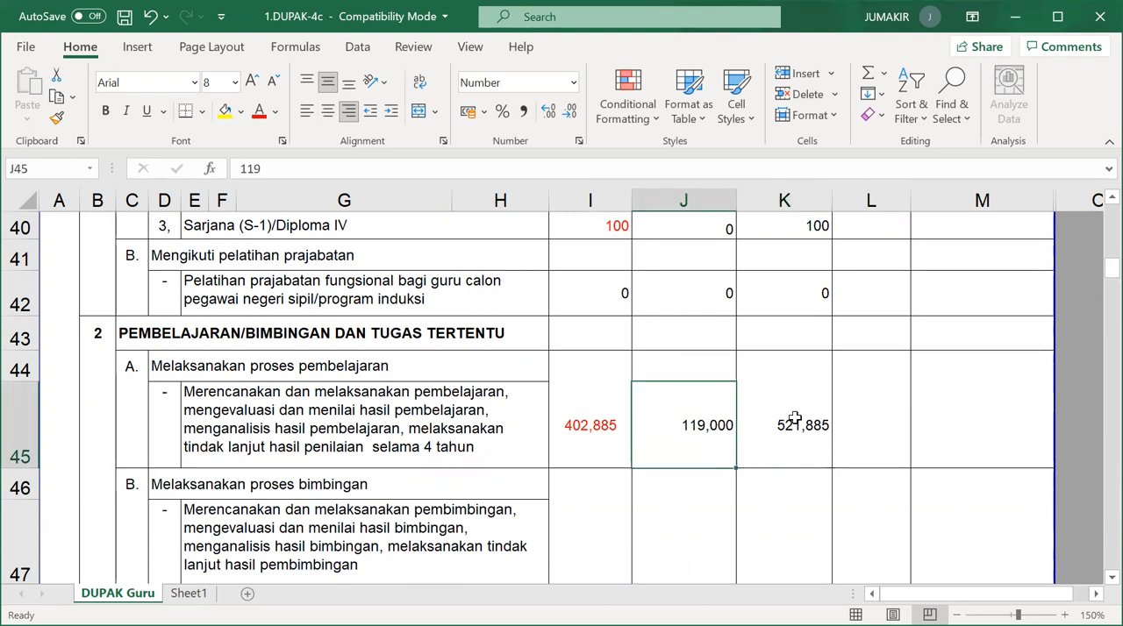
left_click(793, 420)
left_click(693, 419)
left_click(611, 426)
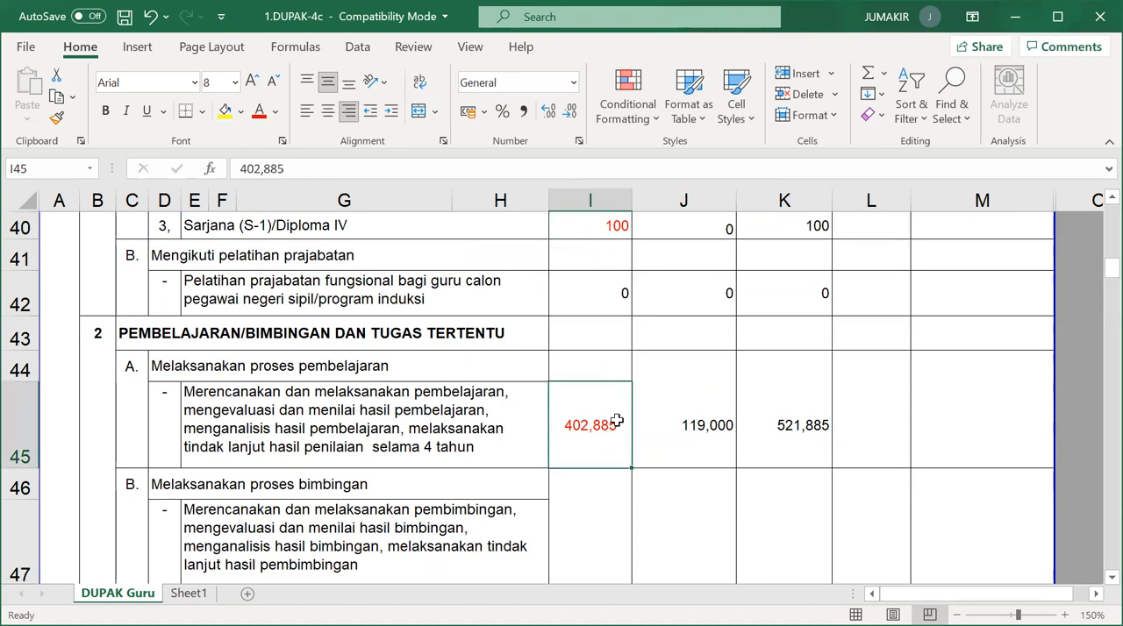
Look over the additional duty items and the form header, and recheck the Lama credits for Sarjana (S-1)/Diploma IV and the learning process.
scroll(634, 439, "down", 3)
scroll(634, 439, "down", 3)
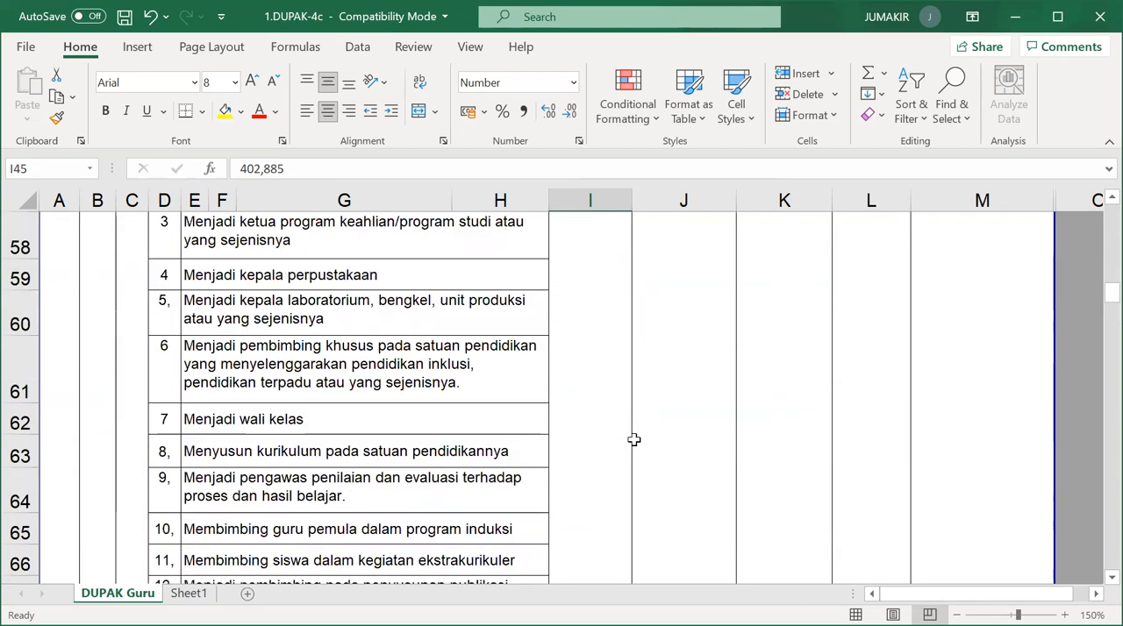
scroll(634, 440, "up", 11)
scroll(633, 440, "up", 8)
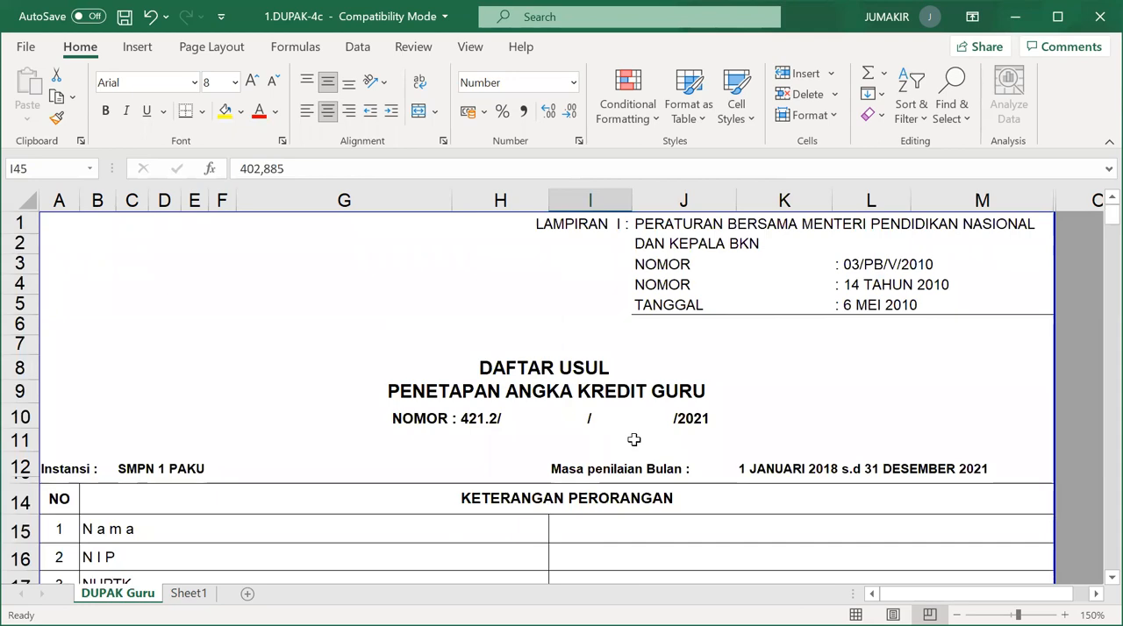
scroll(633, 440, "down", 11)
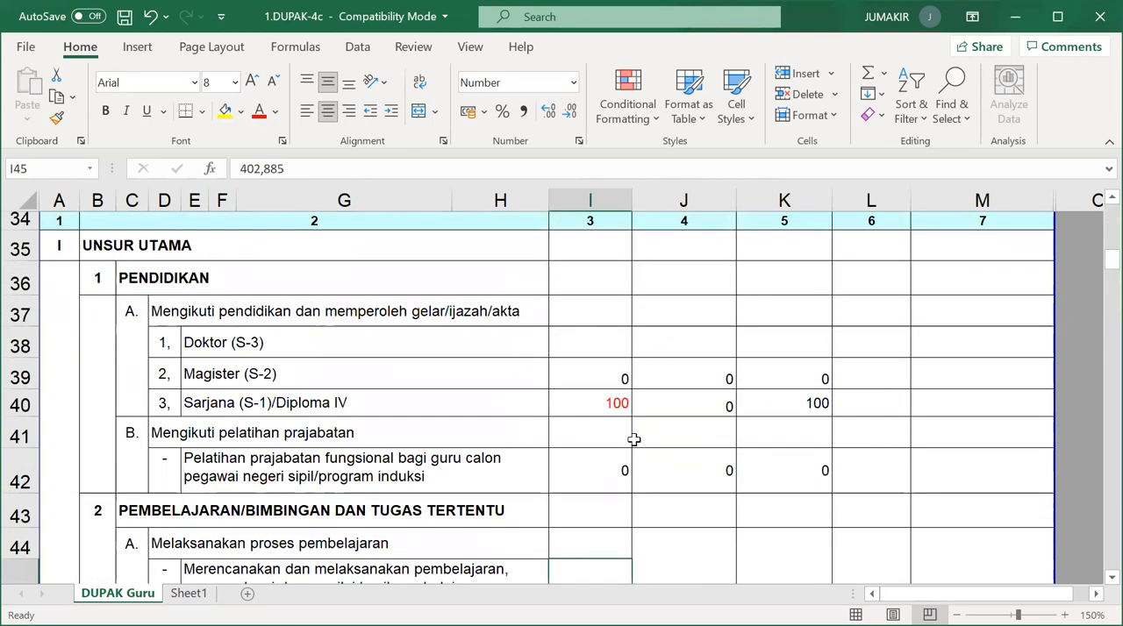
left_click(593, 411)
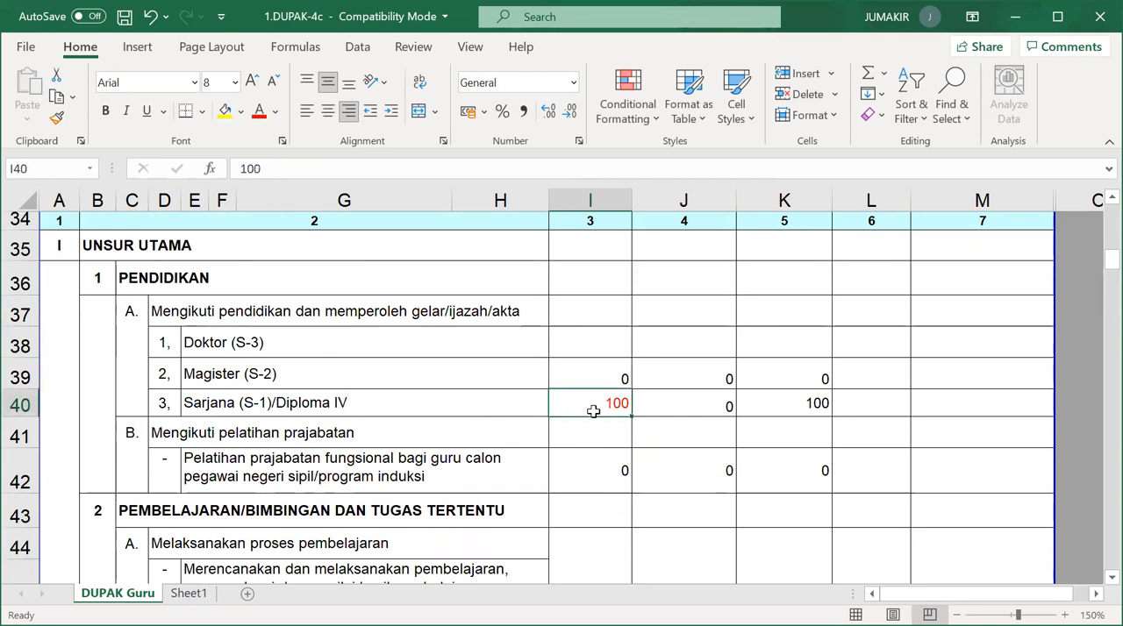
scroll(593, 436, "down", 2)
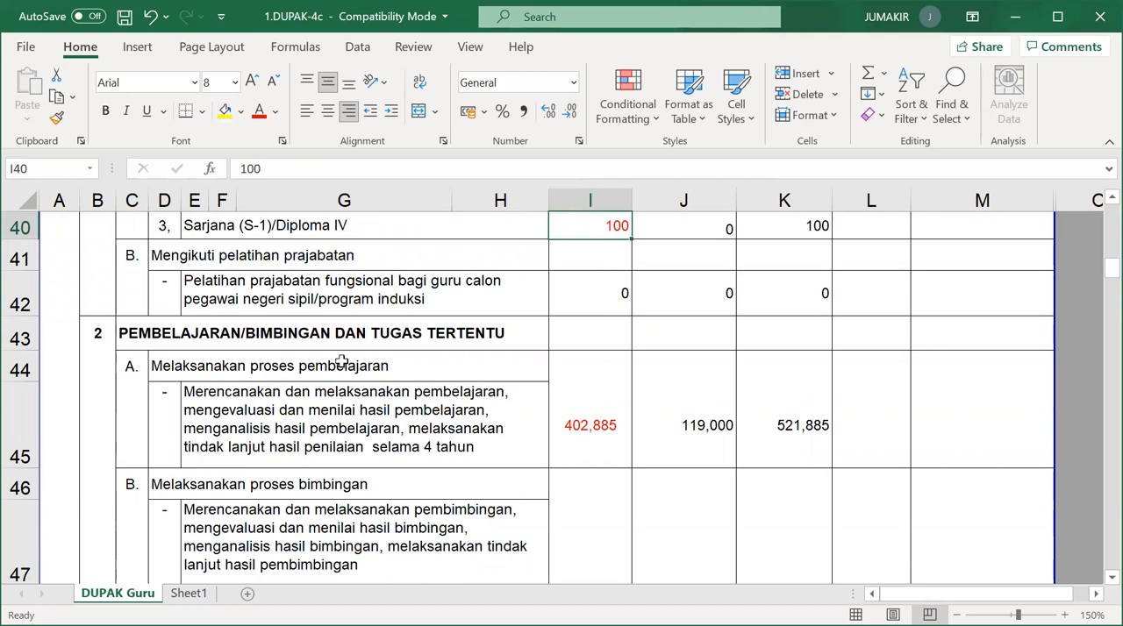
left_click(610, 428)
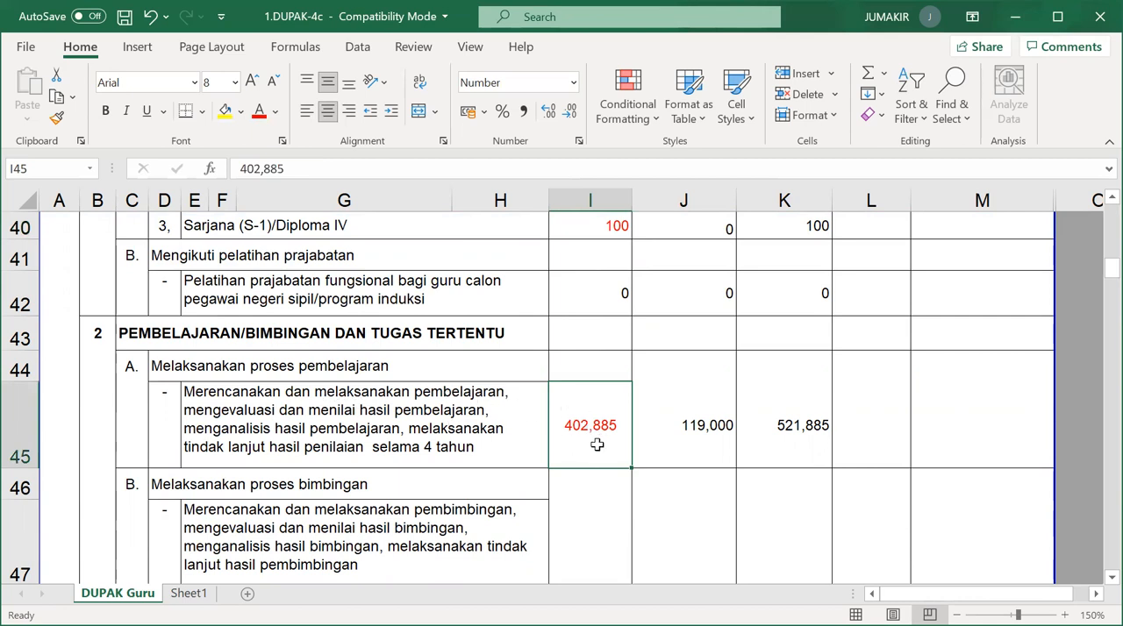
Check the Baru and Jumlah credits of the learning process row and look through the additional duties under item C.
left_click(702, 424)
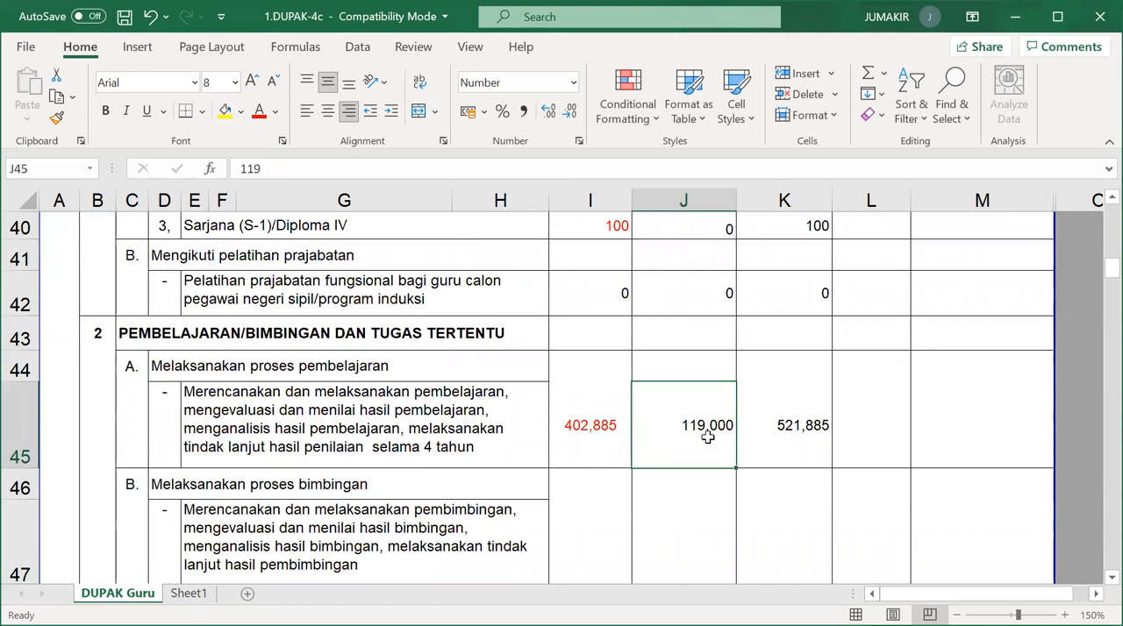
left_click(787, 434)
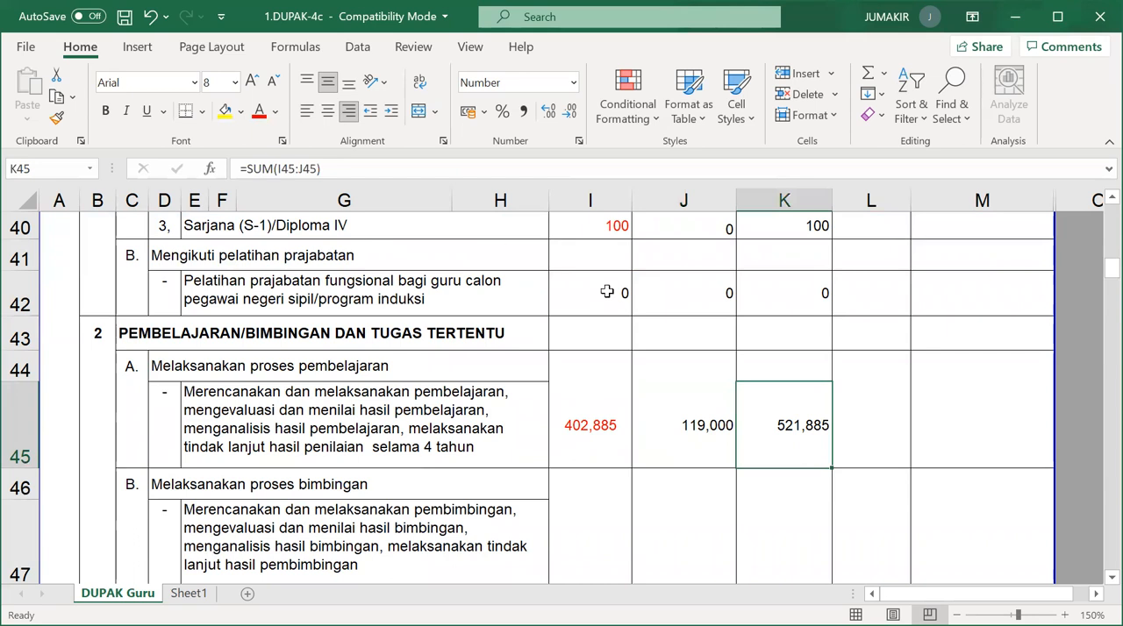
scroll(690, 423, "down", 1)
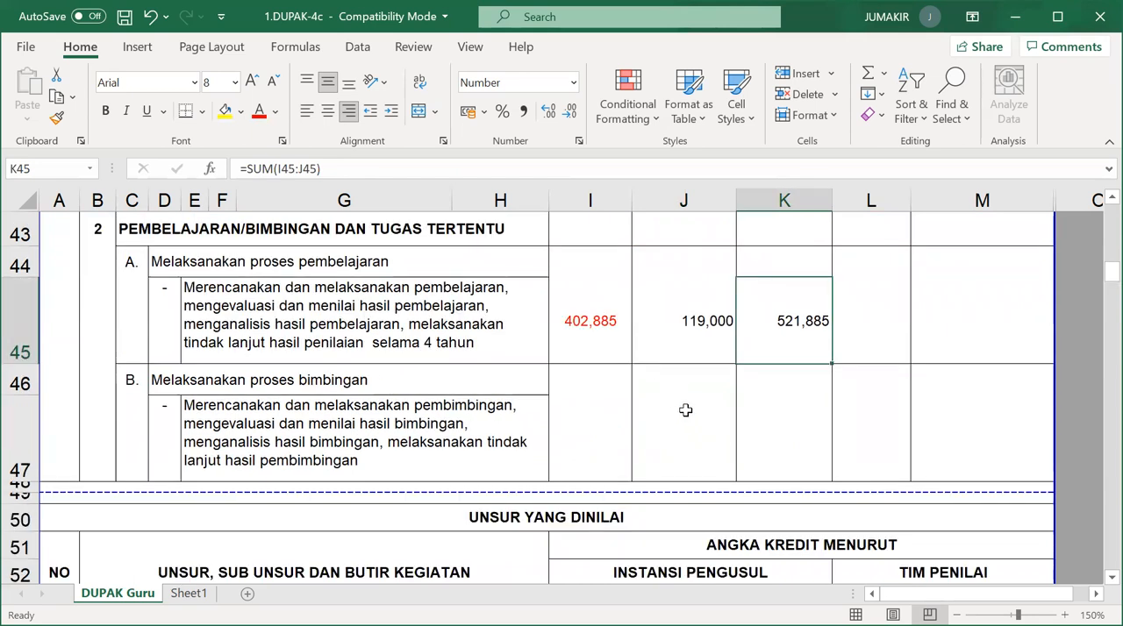
scroll(685, 410, "down", 3)
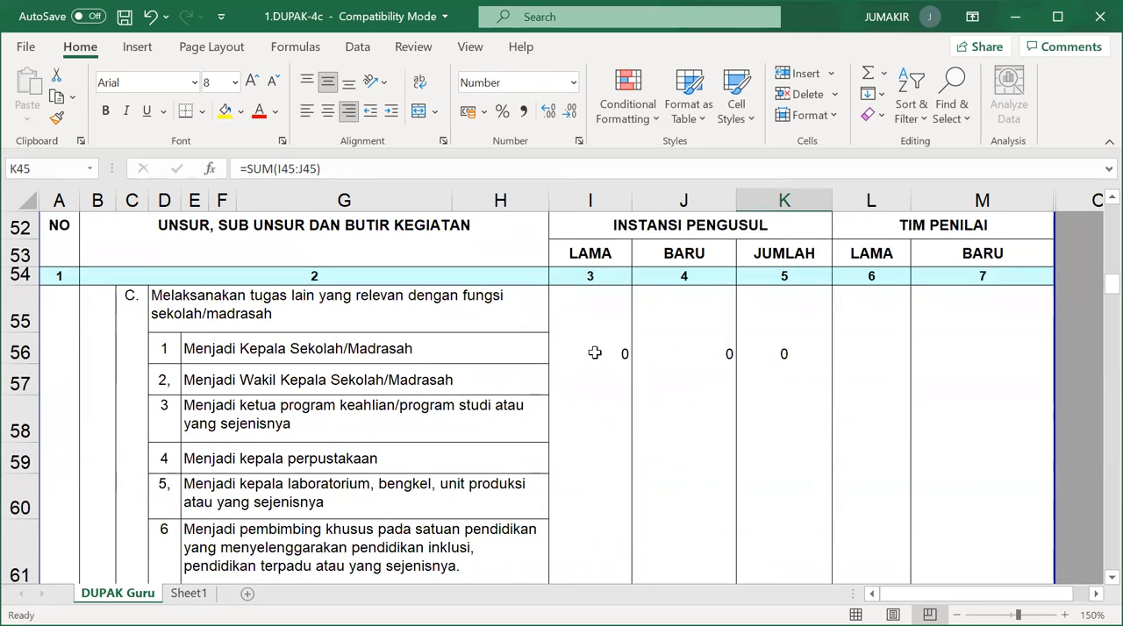
scroll(594, 350, "down", 2)
scroll(594, 351, "down", 1)
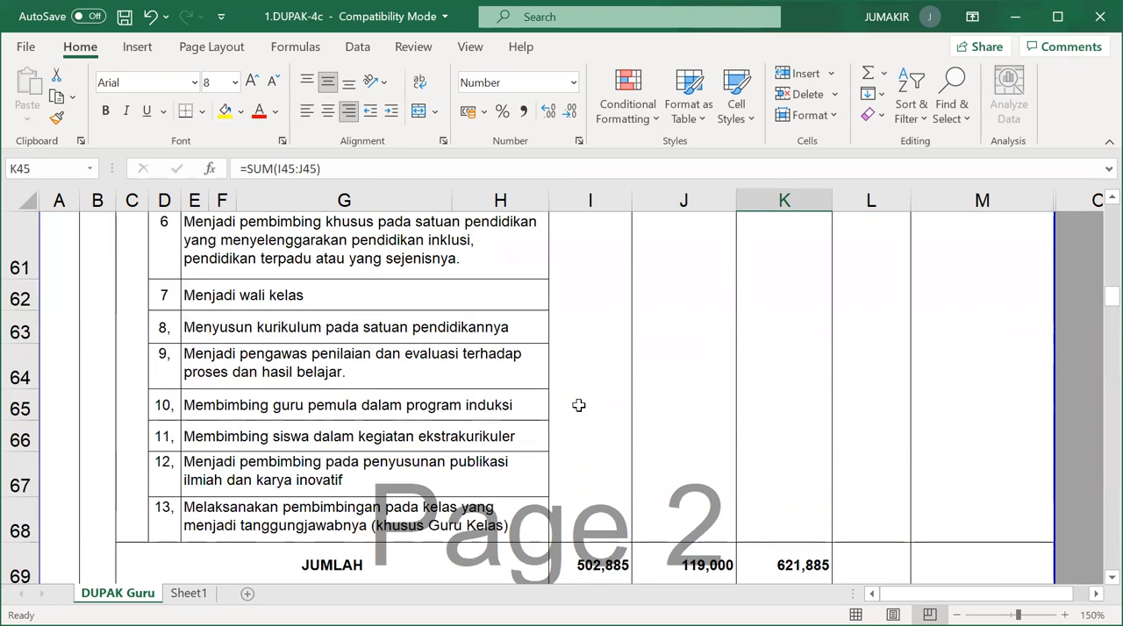
Recheck the learning and guidance process rows against the list of other duties relevant to the school's function.
scroll(579, 405, "up", 5)
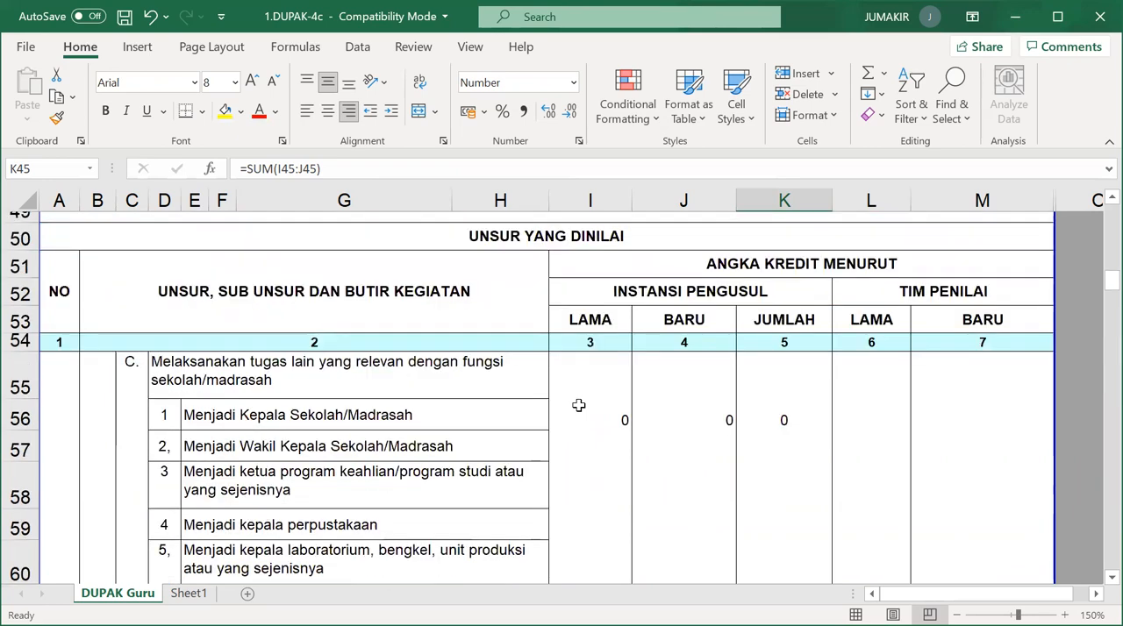
scroll(586, 365, "up", 2)
scroll(593, 401, "down", 5)
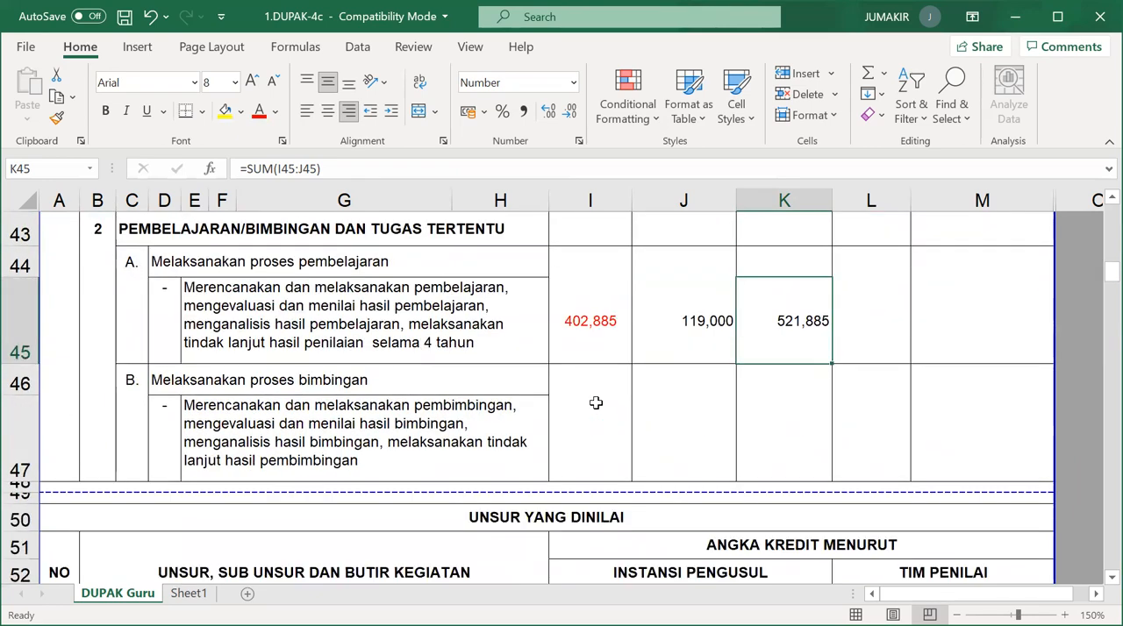
scroll(596, 408, "down", 2)
scroll(597, 409, "up", 2)
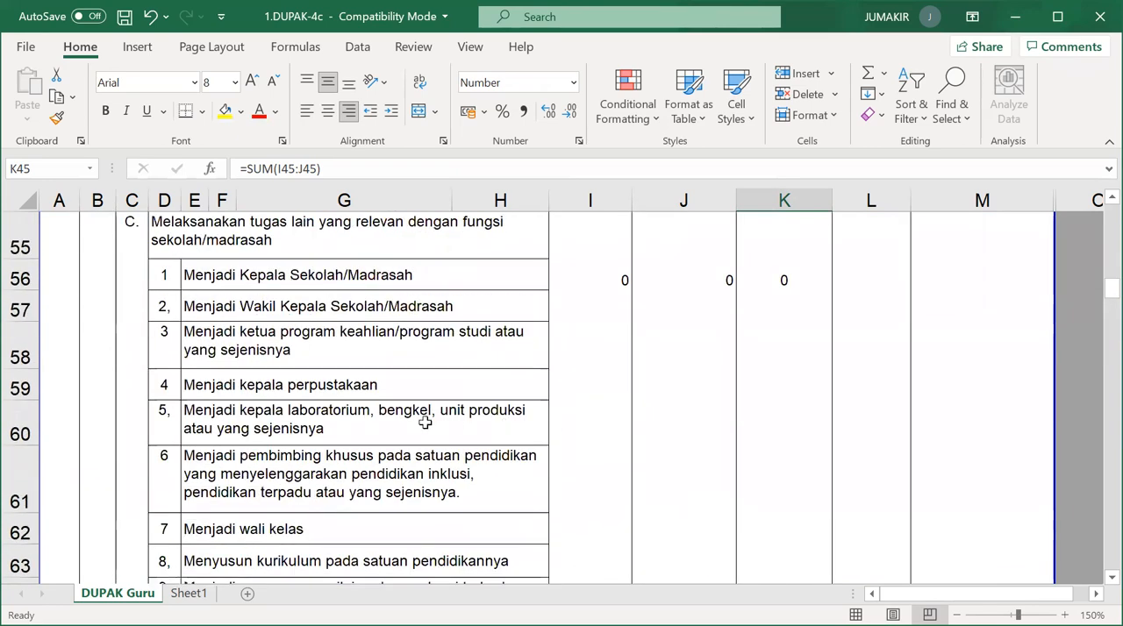
scroll(395, 416, "up", 2)
scroll(386, 421, "down", 1)
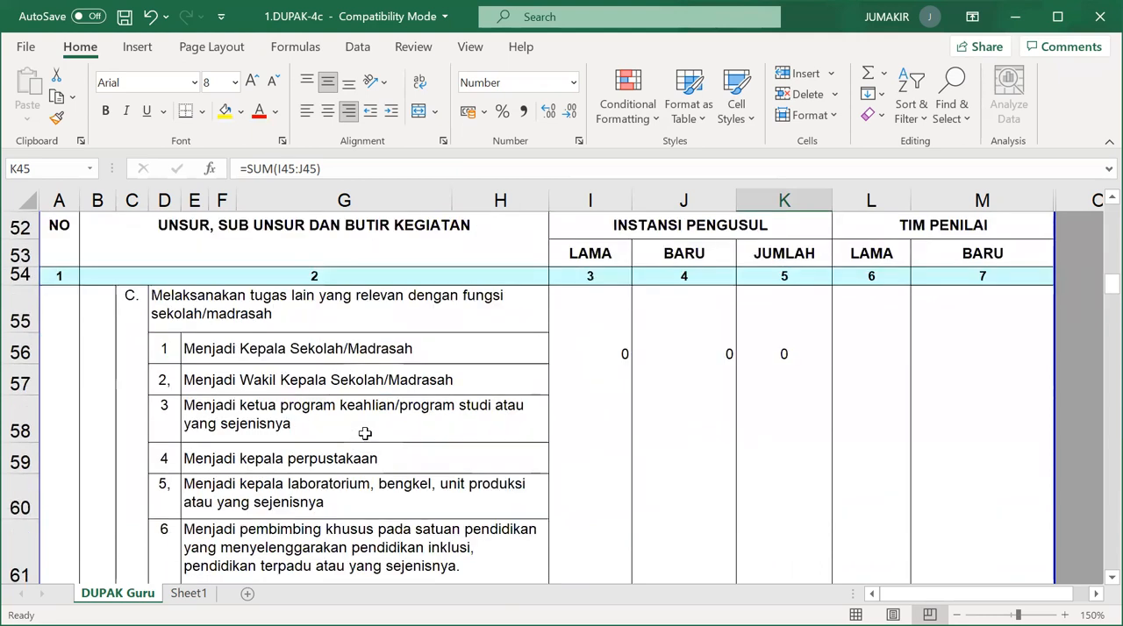
Inspect the Lama credit for Menjadi Kepala Sekolah/Madrasah and review the remaining additional duties down to the JUMLAH row.
left_click(601, 353)
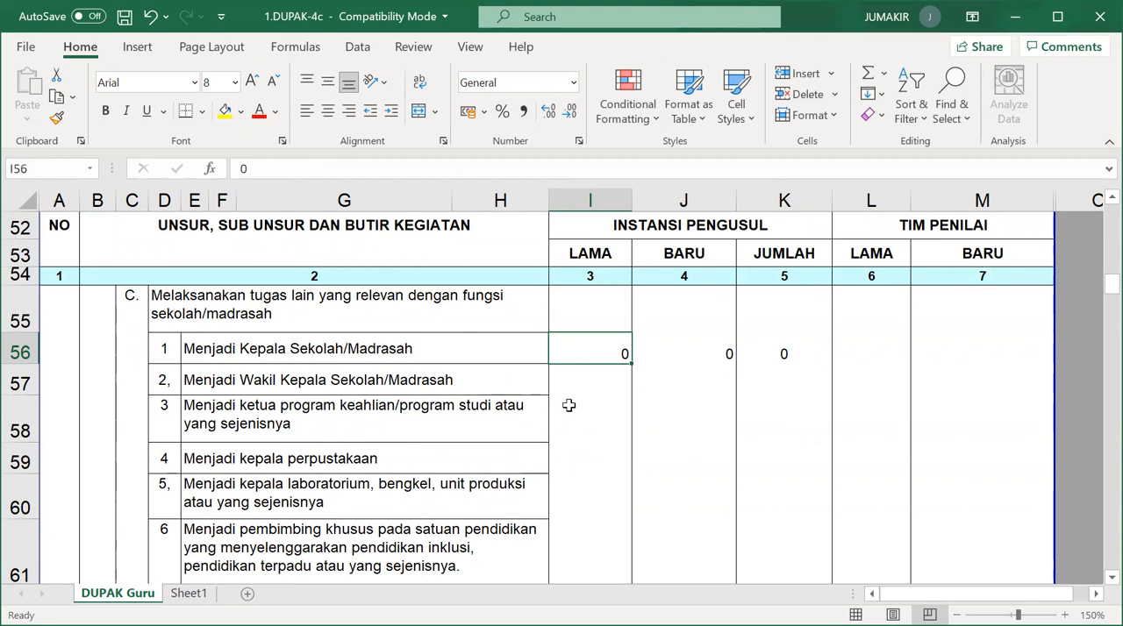
scroll(571, 403, "down", 1)
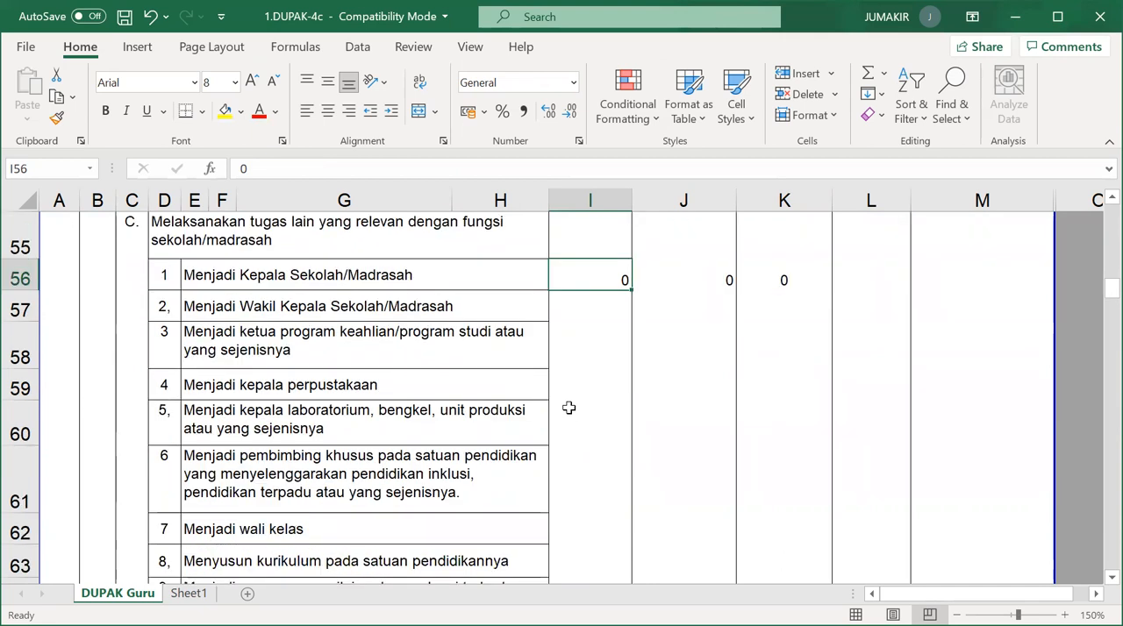
scroll(562, 394, "down", 2)
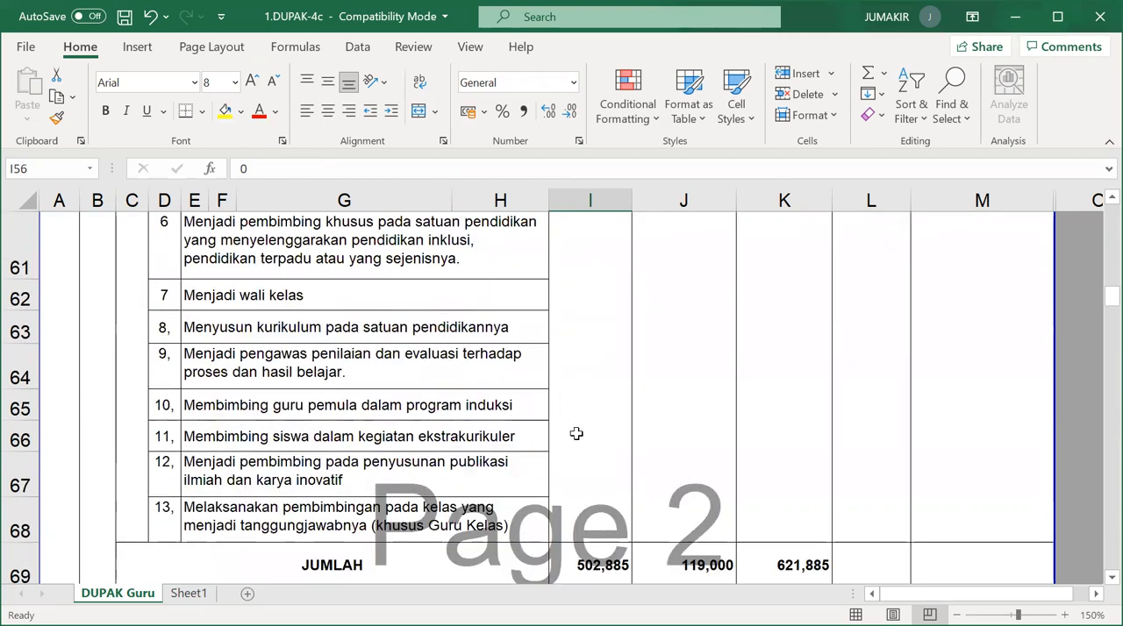
scroll(570, 339, "down", 1)
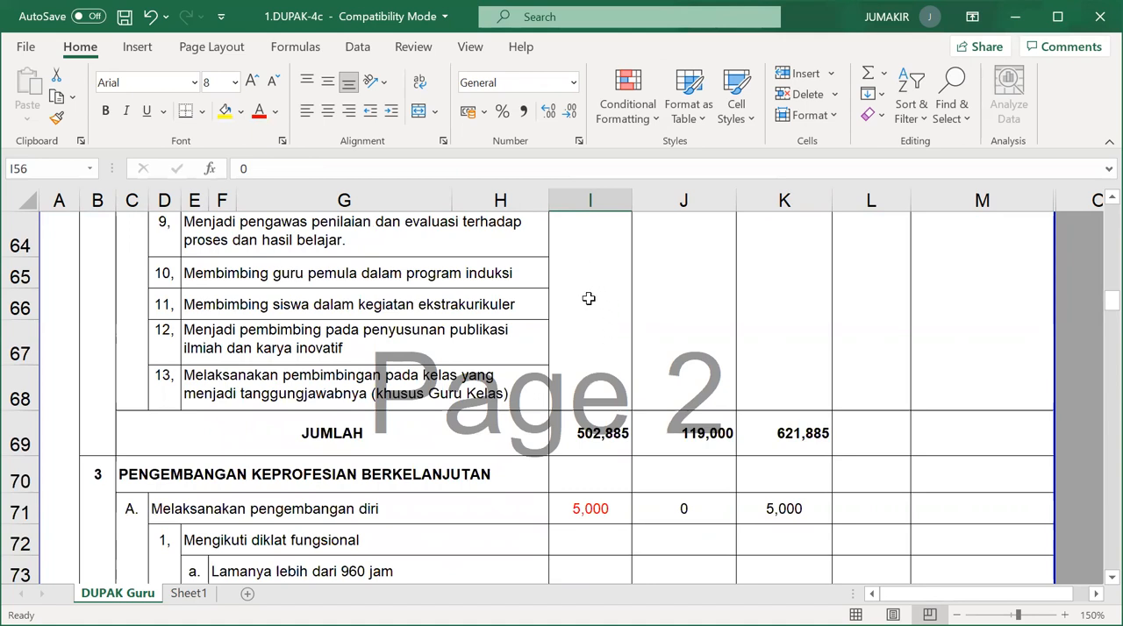
scroll(585, 328, "up", 4)
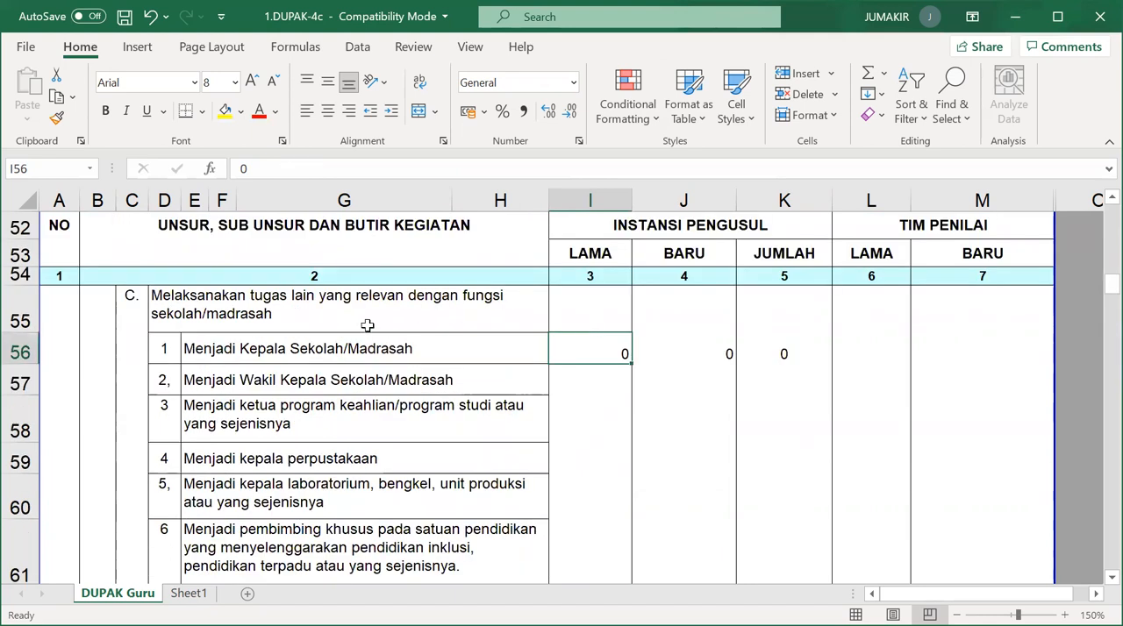
scroll(597, 403, "down", 2)
scroll(594, 399, "down", 3)
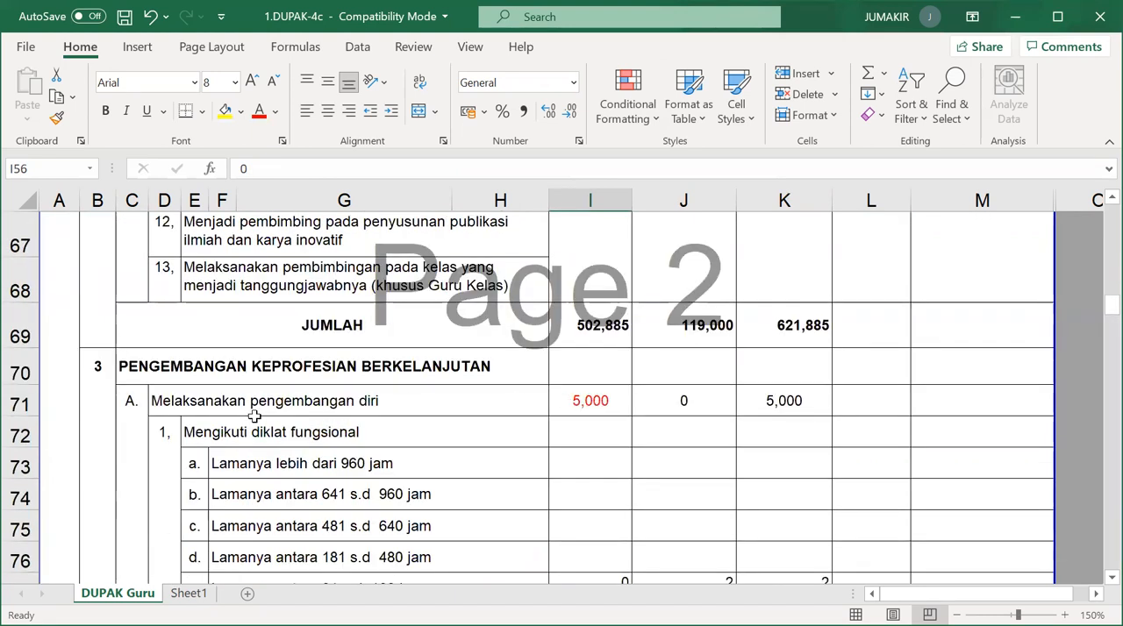
Examine the Lama and Baru credits for Melaksanakan pengembangan diri and the note, Baru and Jumlah of the 30 s.d 80 jam training row.
left_click(613, 401)
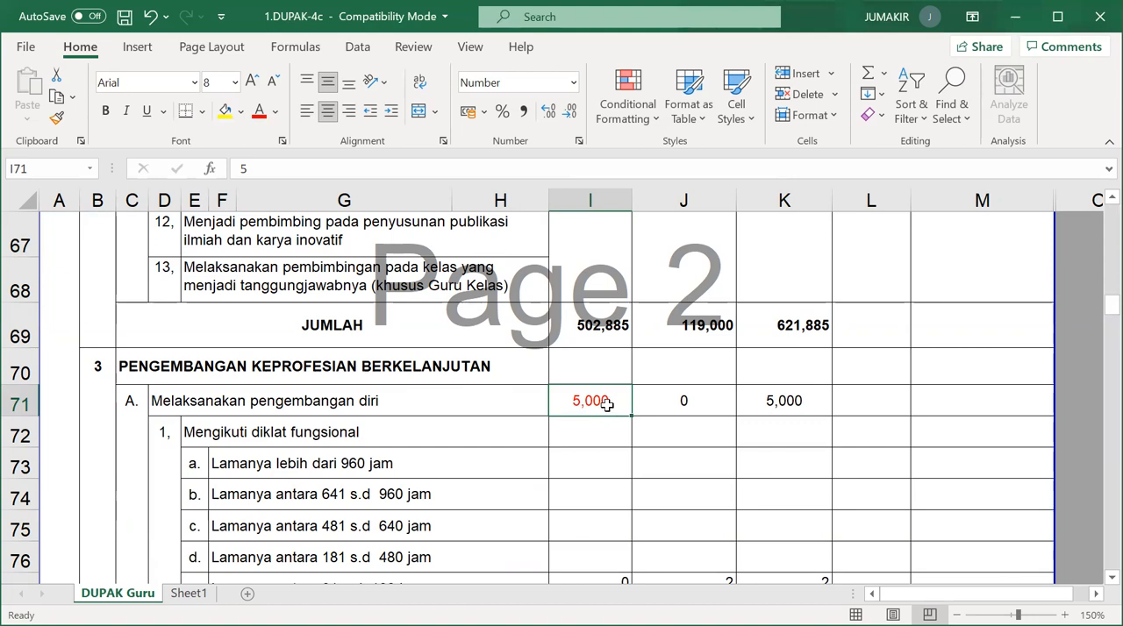
left_click(684, 398)
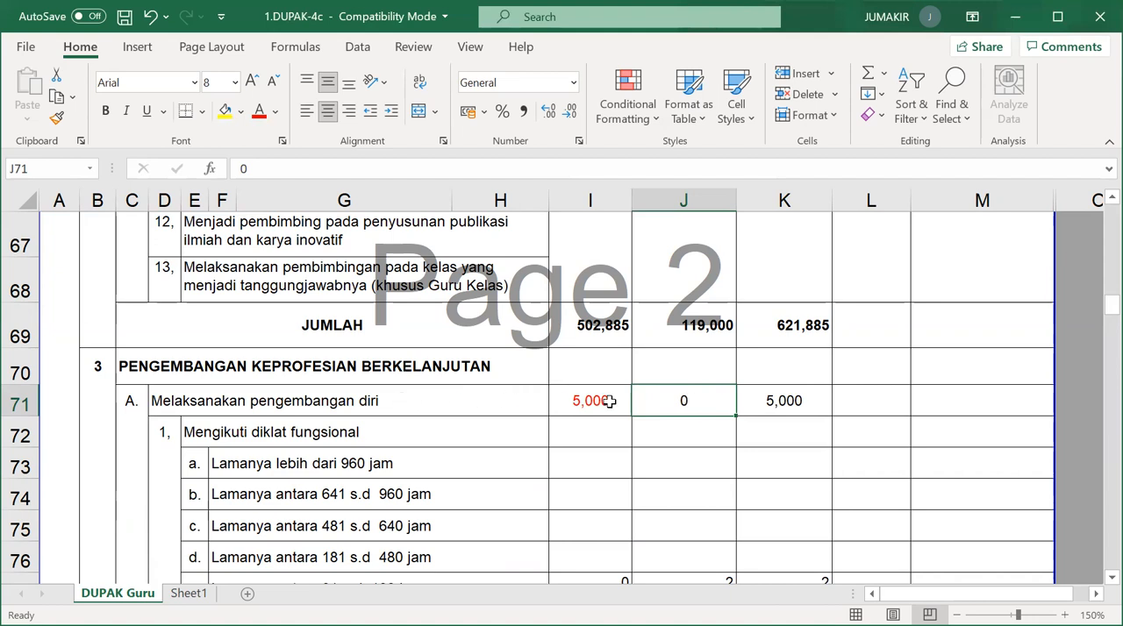
scroll(609, 401, "down", 1)
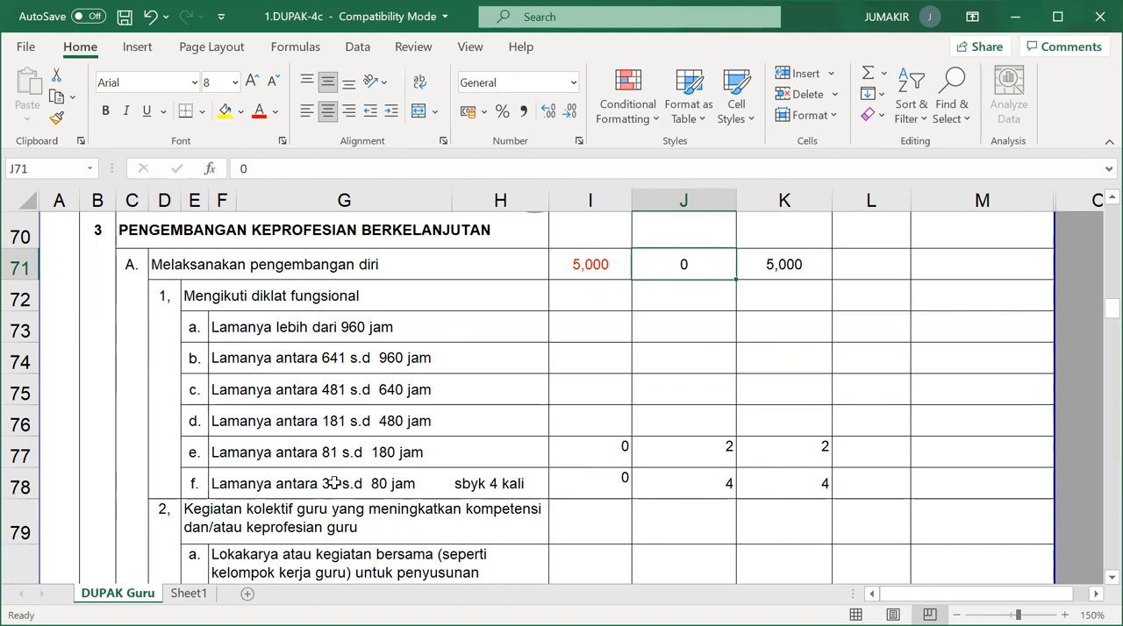
left_click(519, 485)
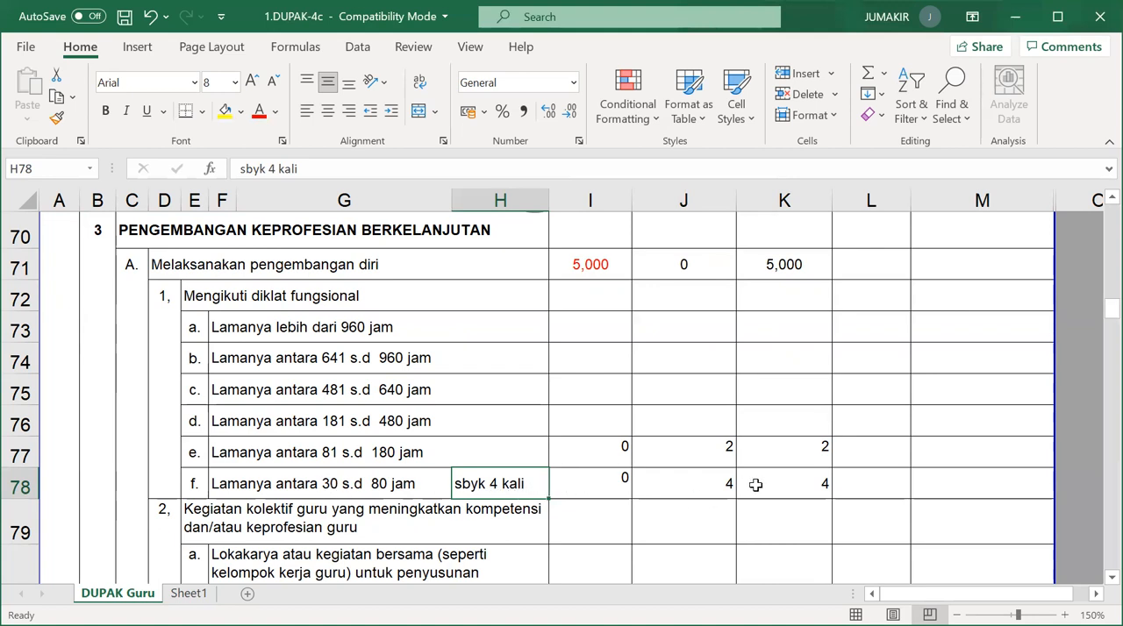
left_click(689, 489)
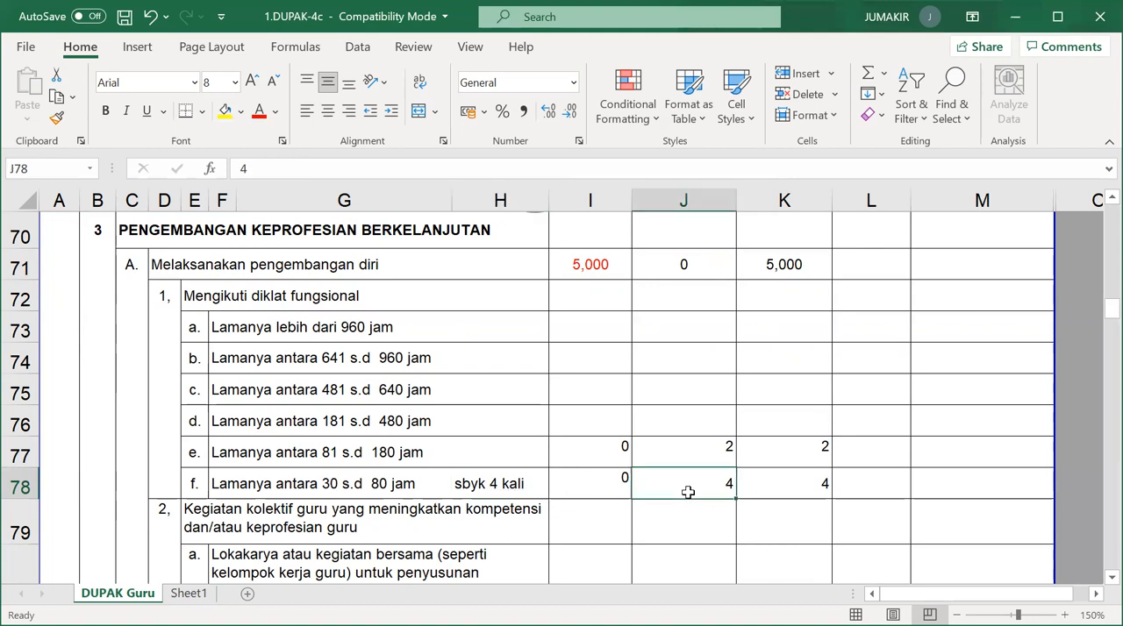
left_click(783, 481)
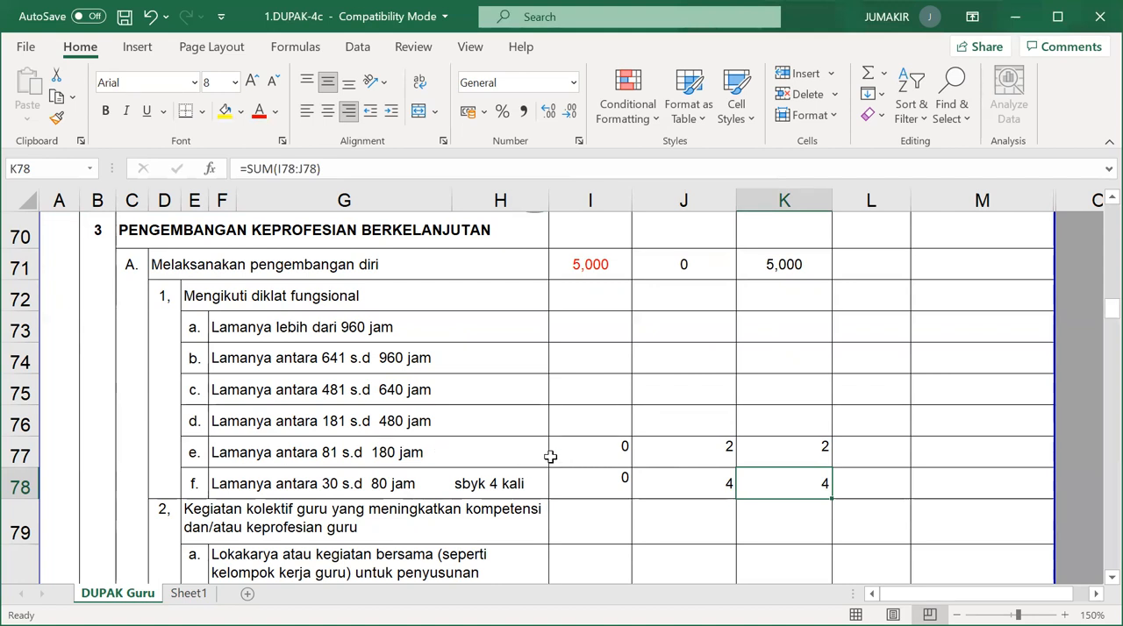
Copy the frequency note from the 30 s.d 80 jam row to the 81 s.d 180 jam row and change it to "sbyk 1 kali".
left_click(499, 453)
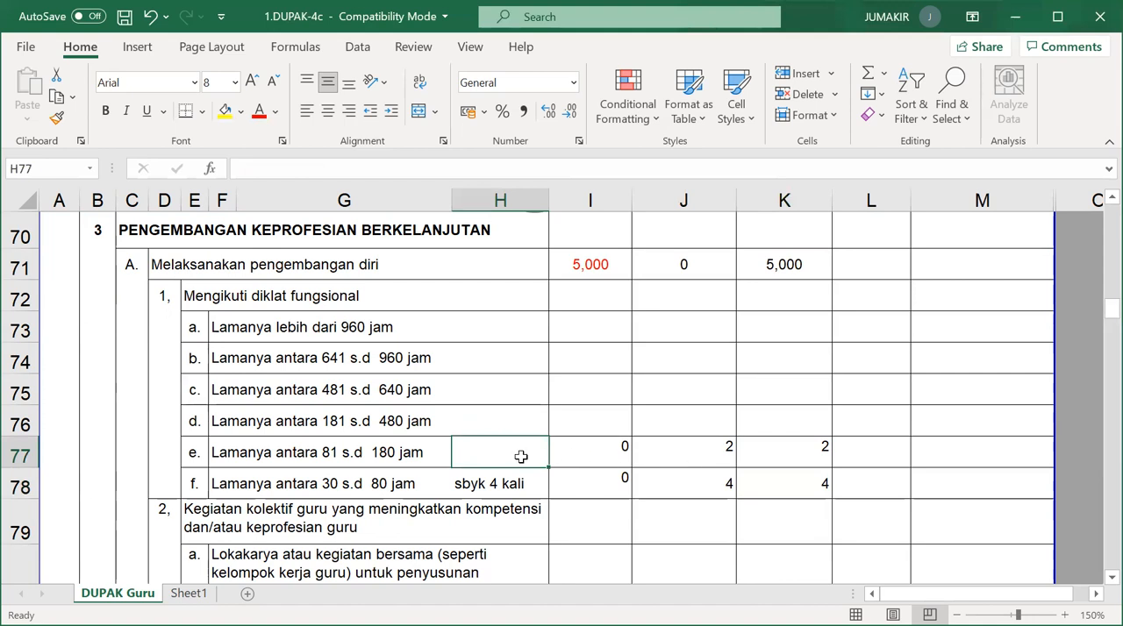
left_click(510, 489)
key("ctrl+c")
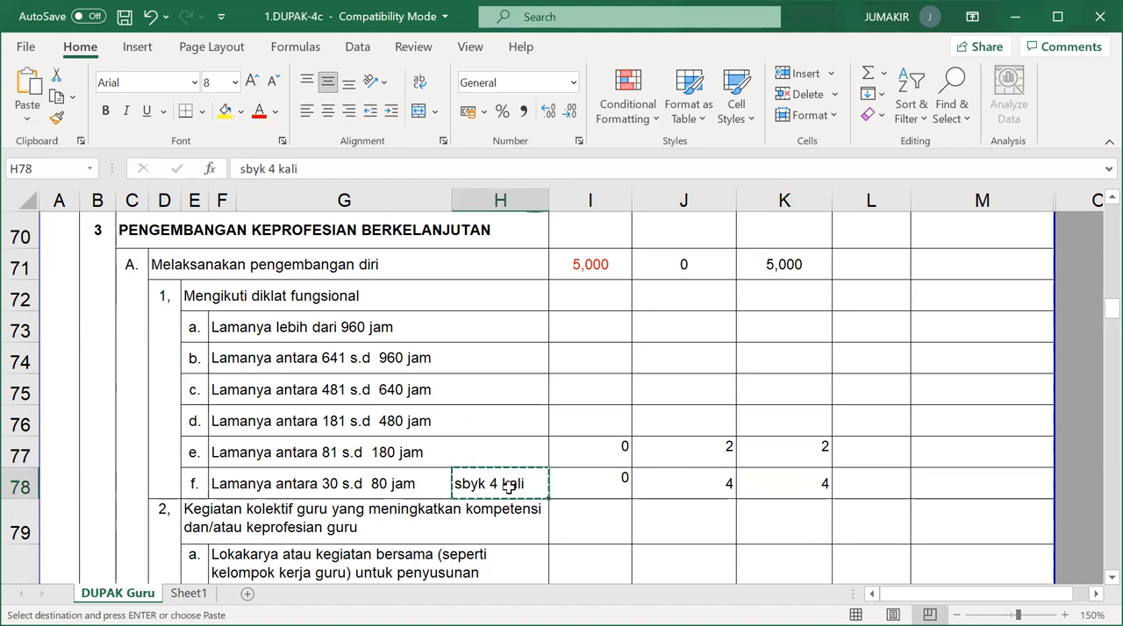
left_click(506, 451)
key("ctrl+v")
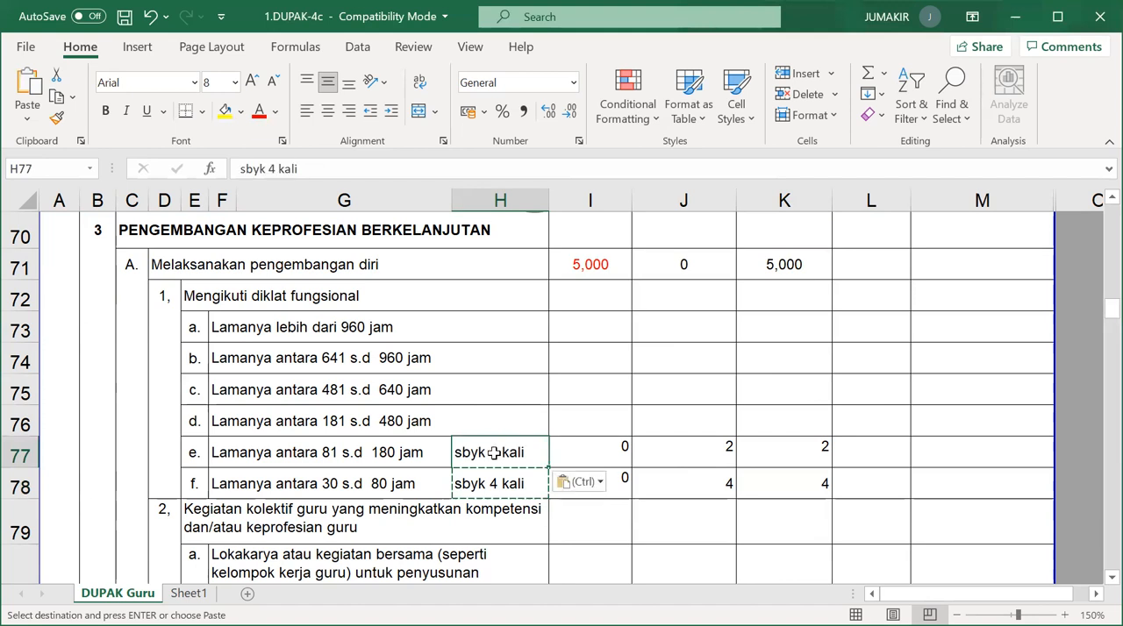
double_click(506, 451)
key("BackSpace")
type("1")
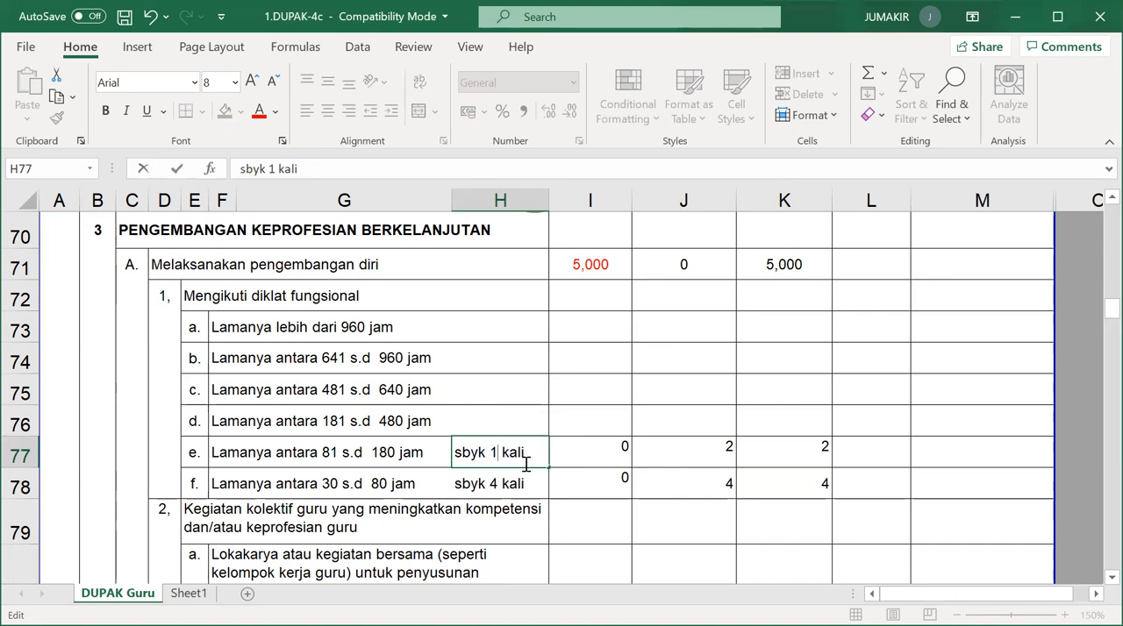
left_click(690, 451)
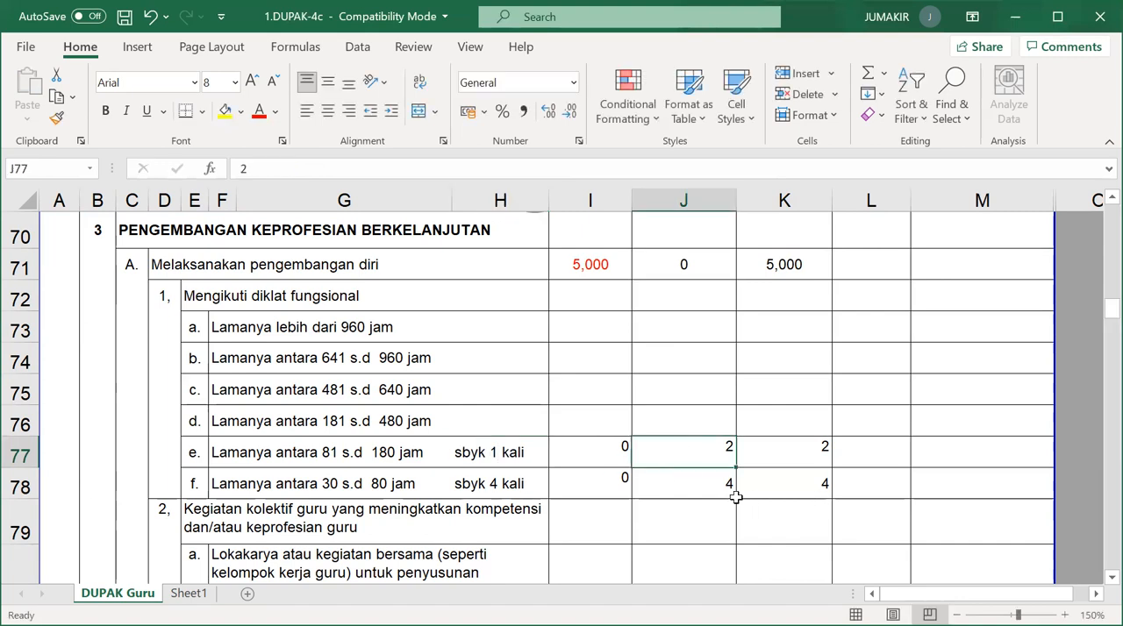
Review the teachers' collective activity items and check the Lama, Baru and Jumlah totals of the self-development JUMLAH row.
scroll(789, 452, "down", 2)
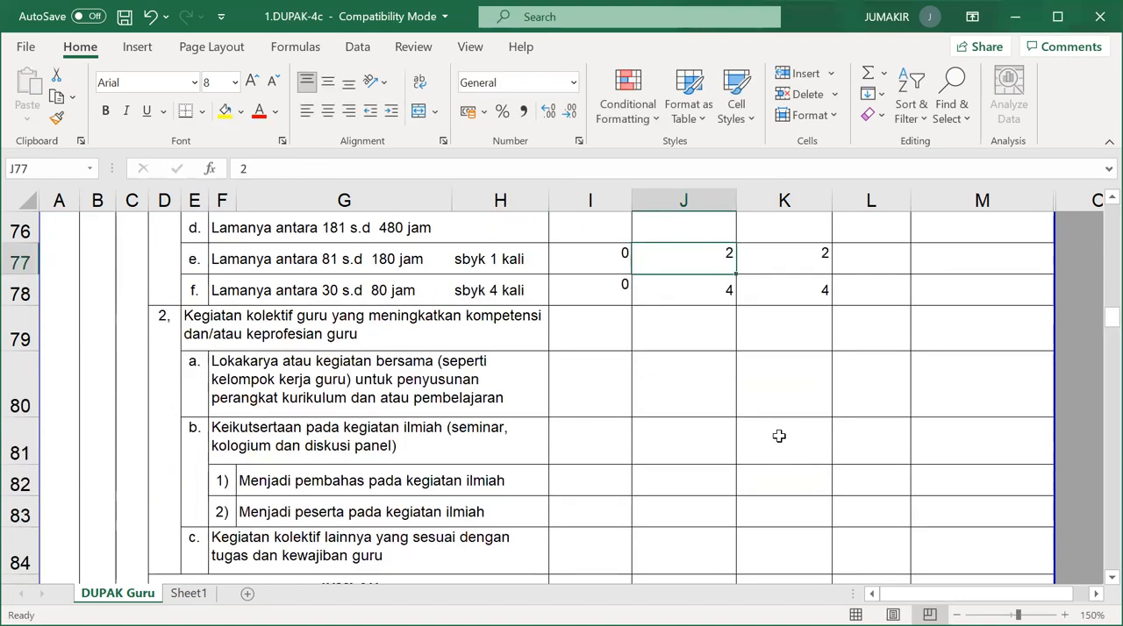
scroll(780, 438, "down", 1)
scroll(733, 433, "down", 2)
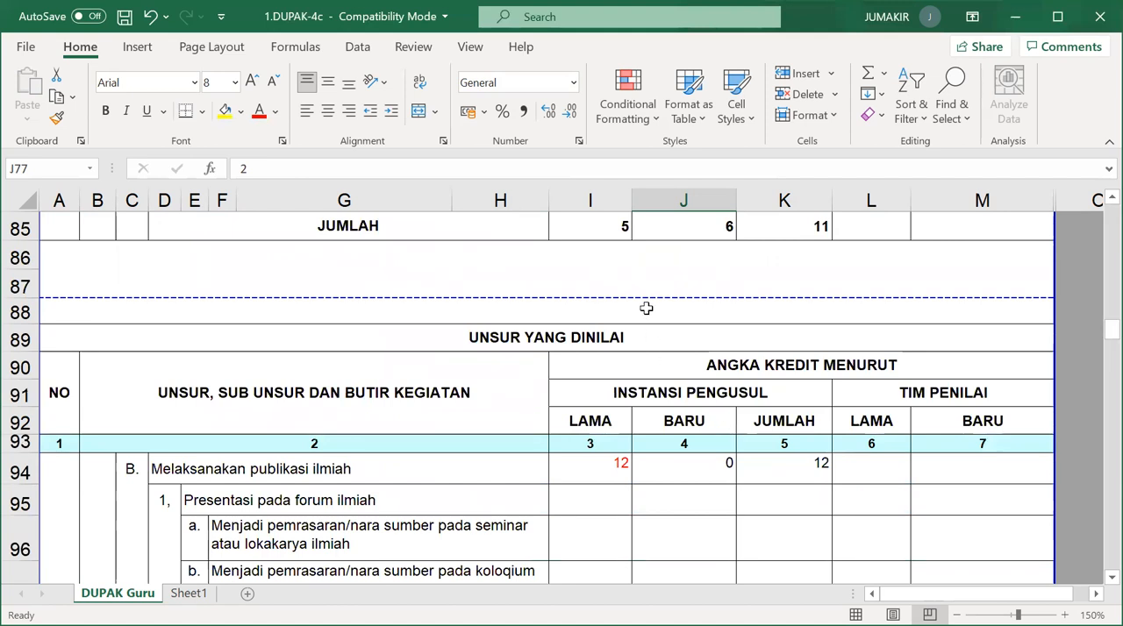
scroll(649, 305, "up", 2)
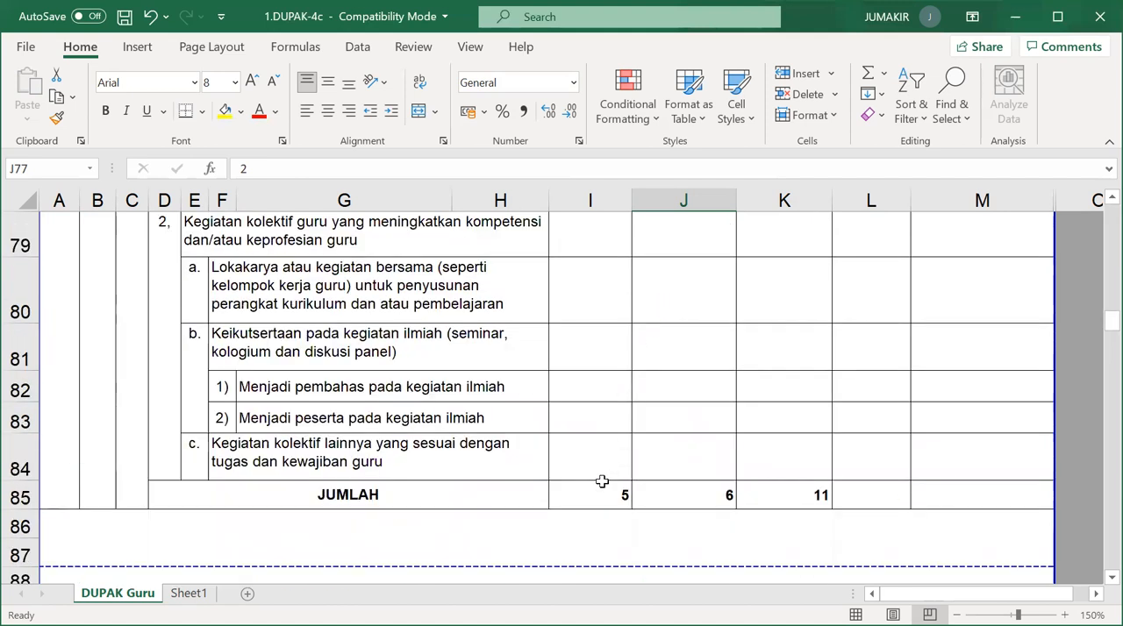
left_click(614, 485)
left_click(693, 488)
left_click(767, 487)
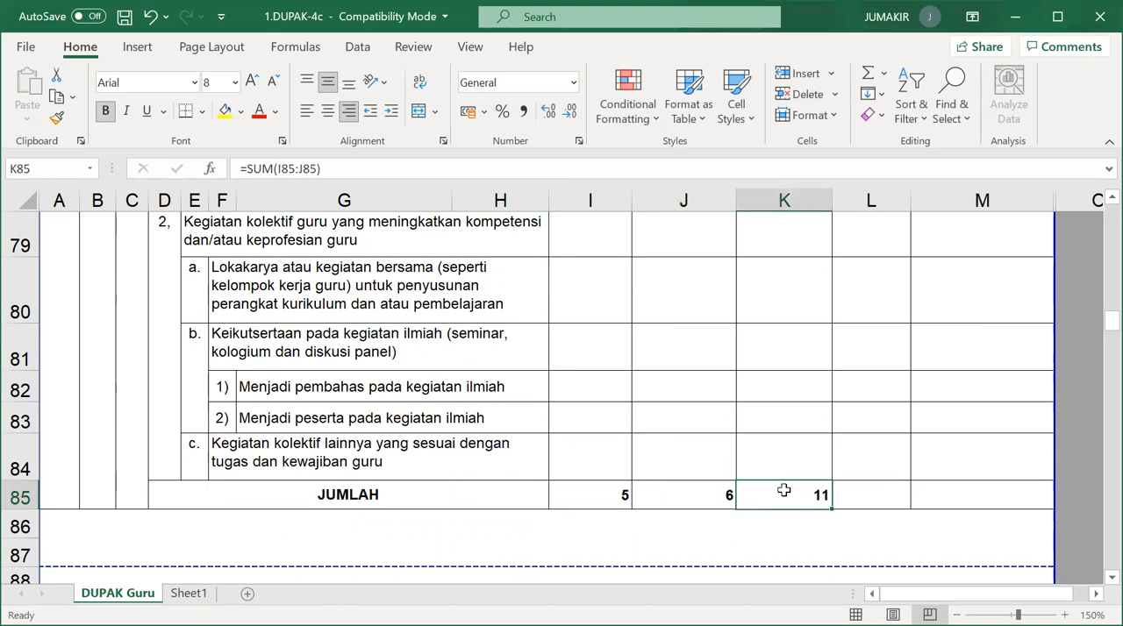
Inspect the Lama credit for Melaksanakan publikasi ilmiah and review the credits of the research report and paper items below it.
scroll(777, 489, "down", 3)
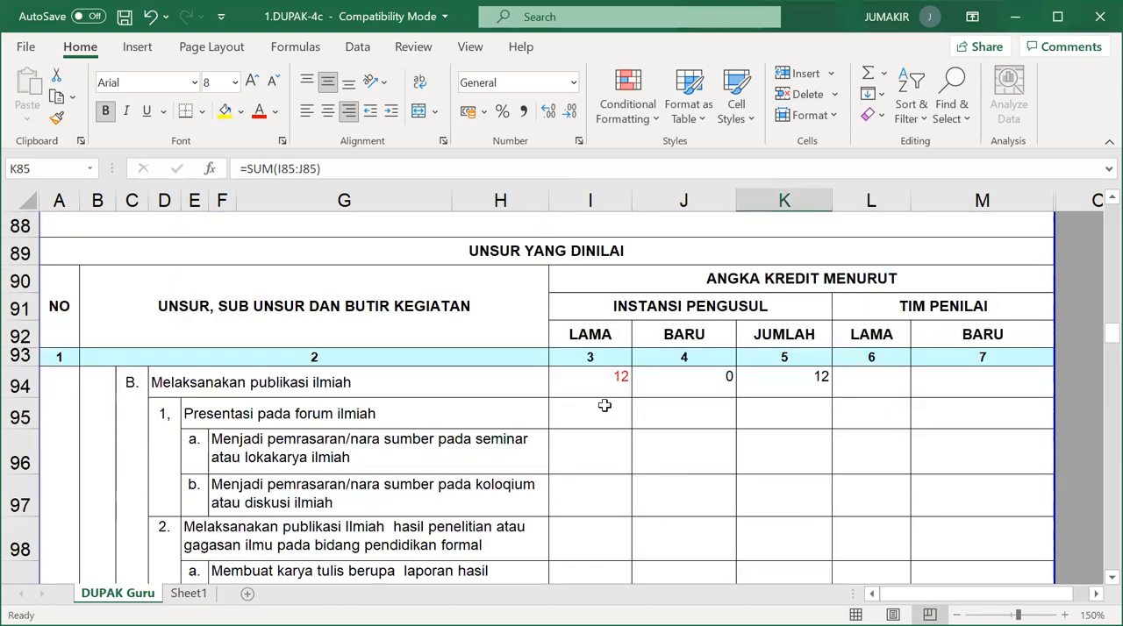
left_click(607, 384)
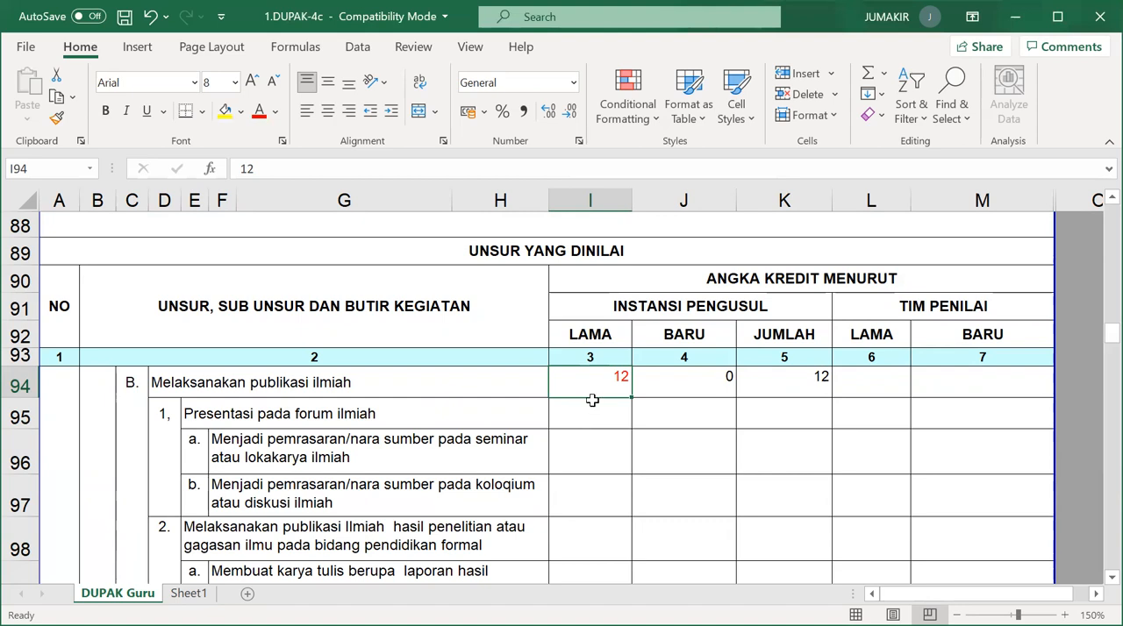
scroll(652, 406, "down", 3)
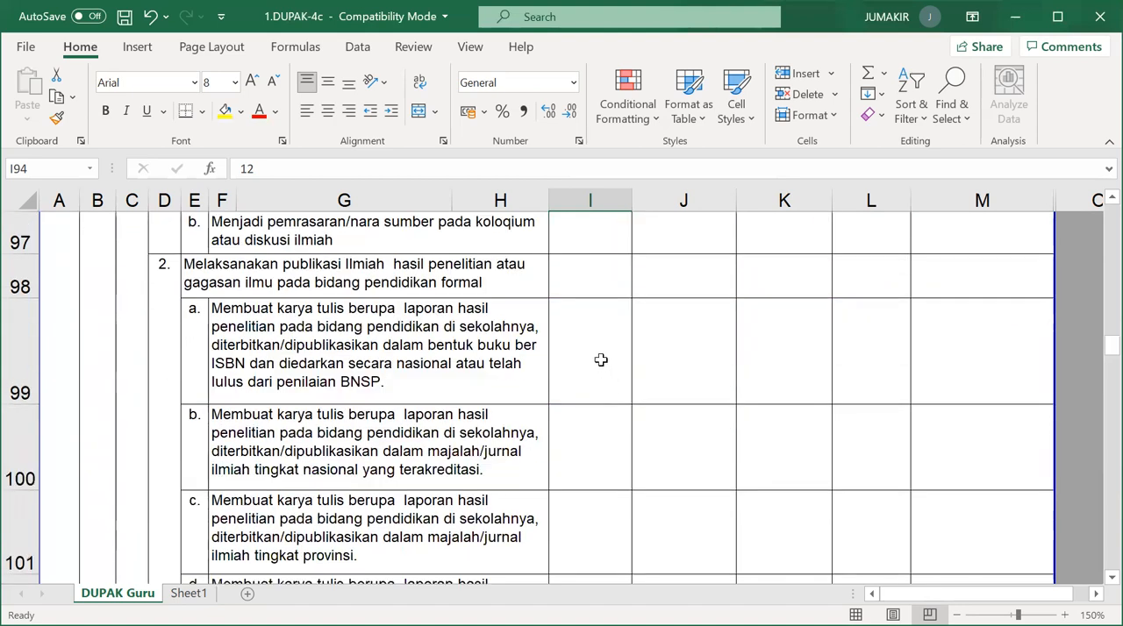
scroll(601, 359, "down", 2)
scroll(598, 386, "up", 1)
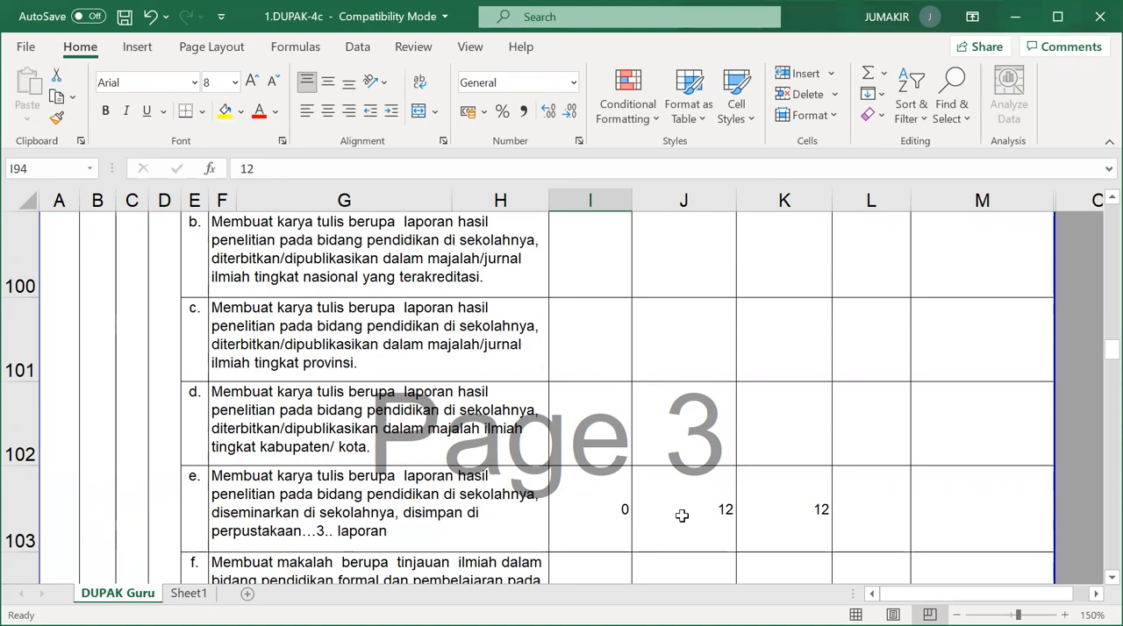
scroll(682, 516, "down", 1)
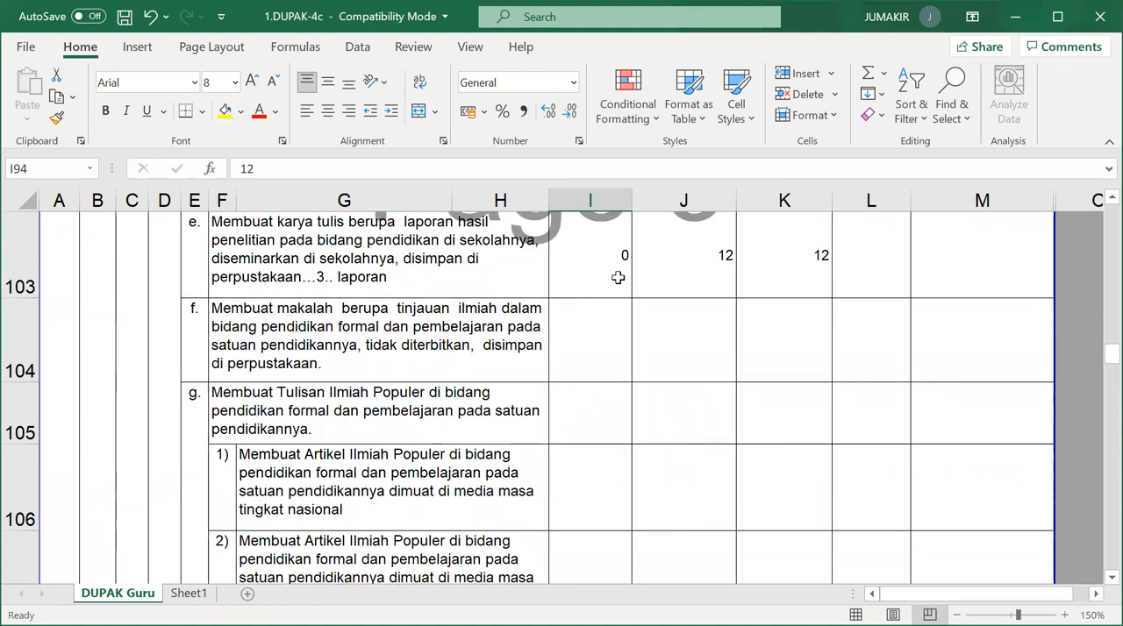
Inspect the research report item's Baru credit and description, and check the Lama, Baru and Jumlah totals of the publications JUMLAH row.
left_click(712, 258)
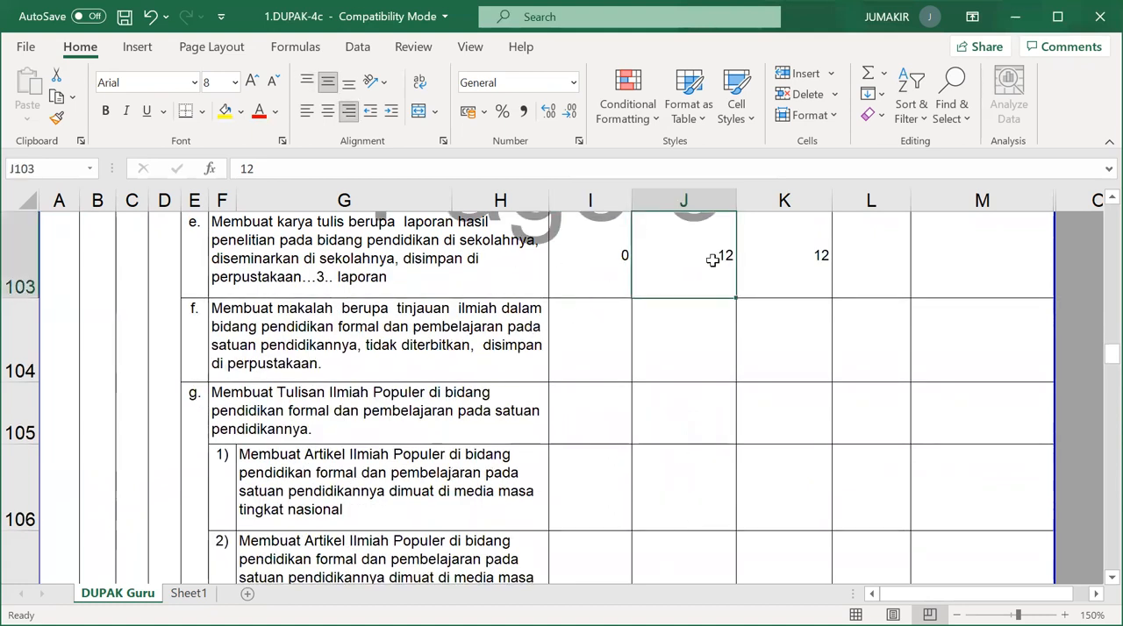
left_click(321, 283)
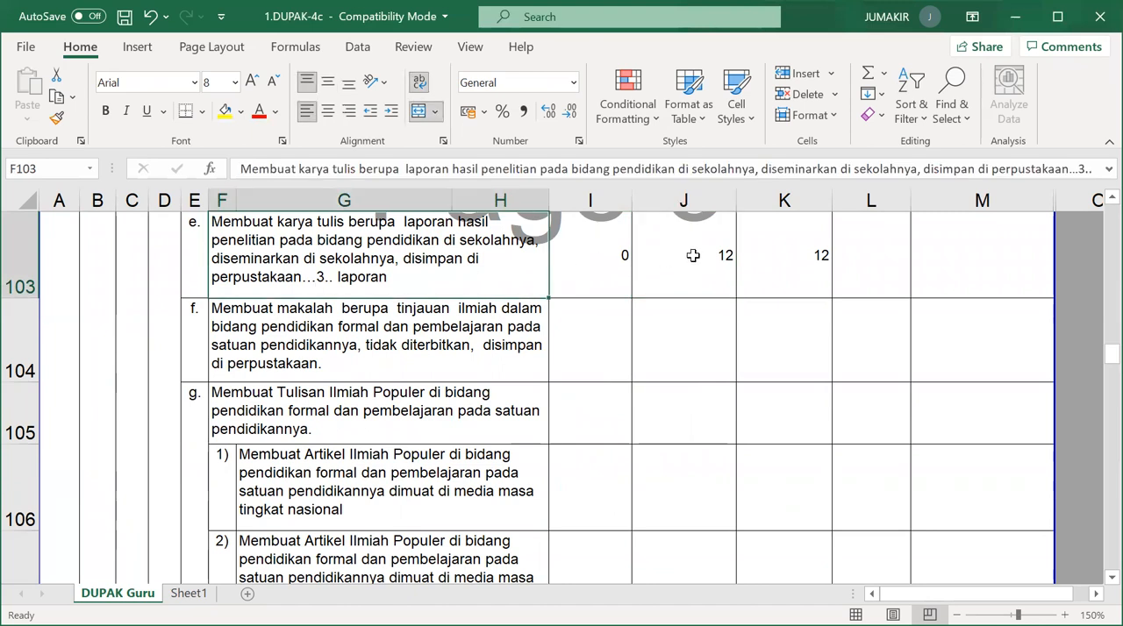
scroll(594, 302, "down", 5)
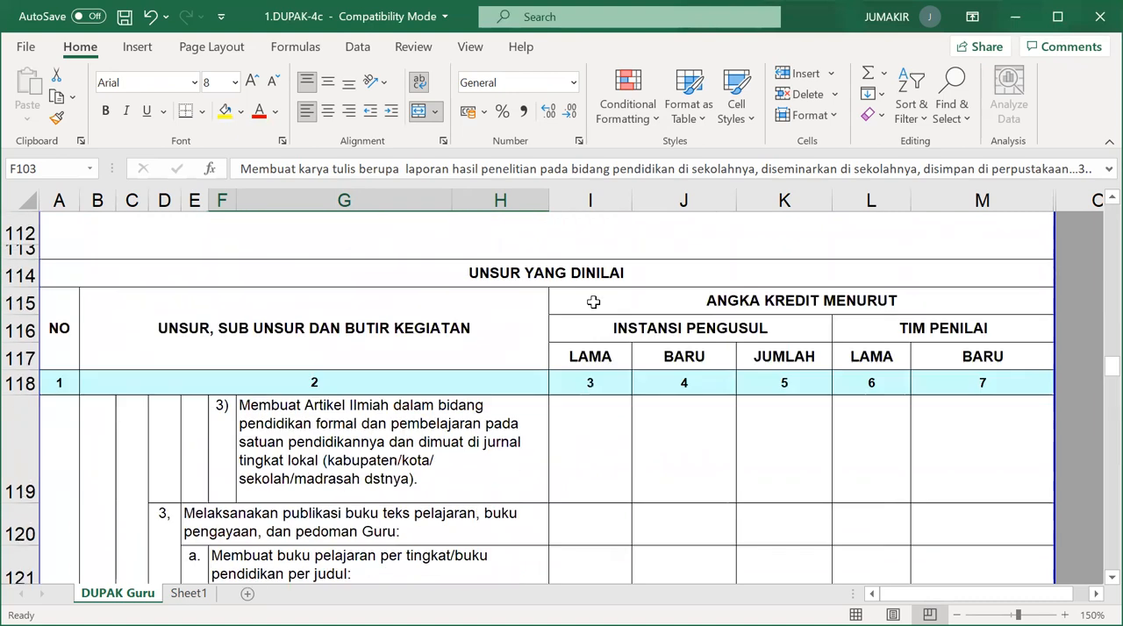
scroll(596, 318, "down", 4)
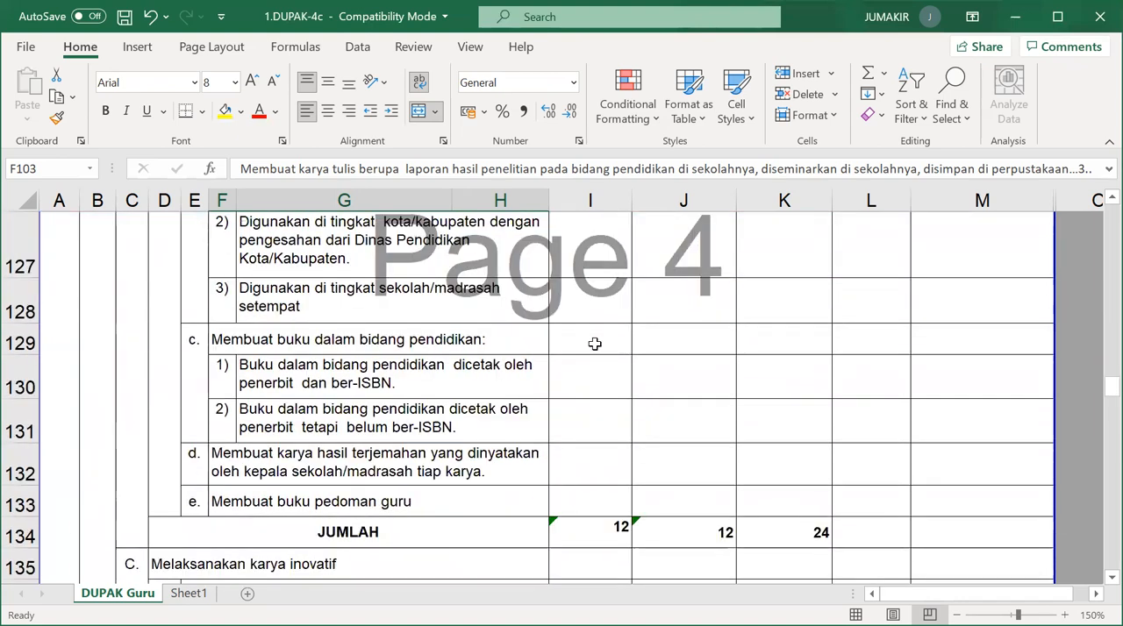
left_click(589, 388)
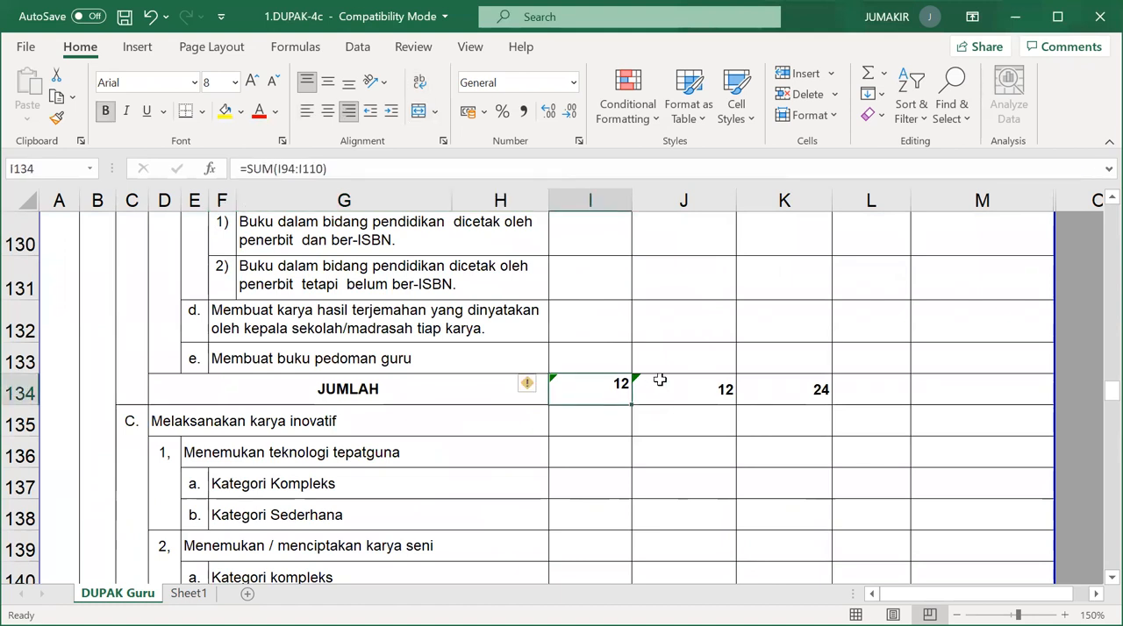
left_click(673, 396)
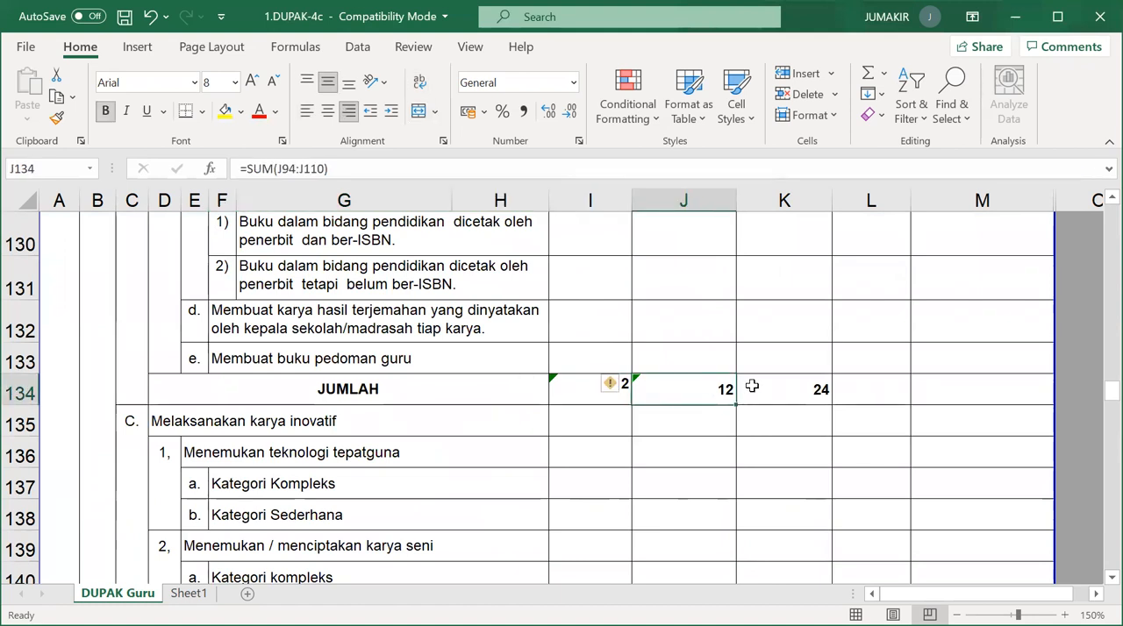
left_click(586, 400)
left_click(662, 394)
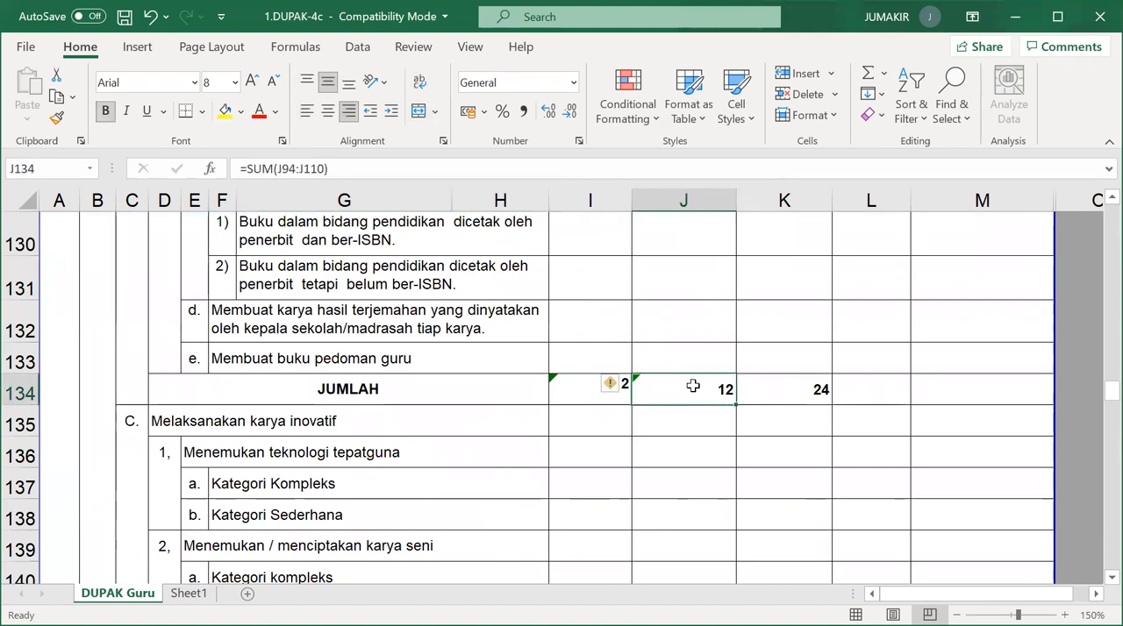
left_click(781, 386)
Check the Lama, Baru and Jumlah totals of JUMLAH UNSUR UTAMA and the Lama and Baru credits of UNSUR PENUNJANG.
scroll(669, 439, "down", 1)
scroll(668, 438, "down", 8)
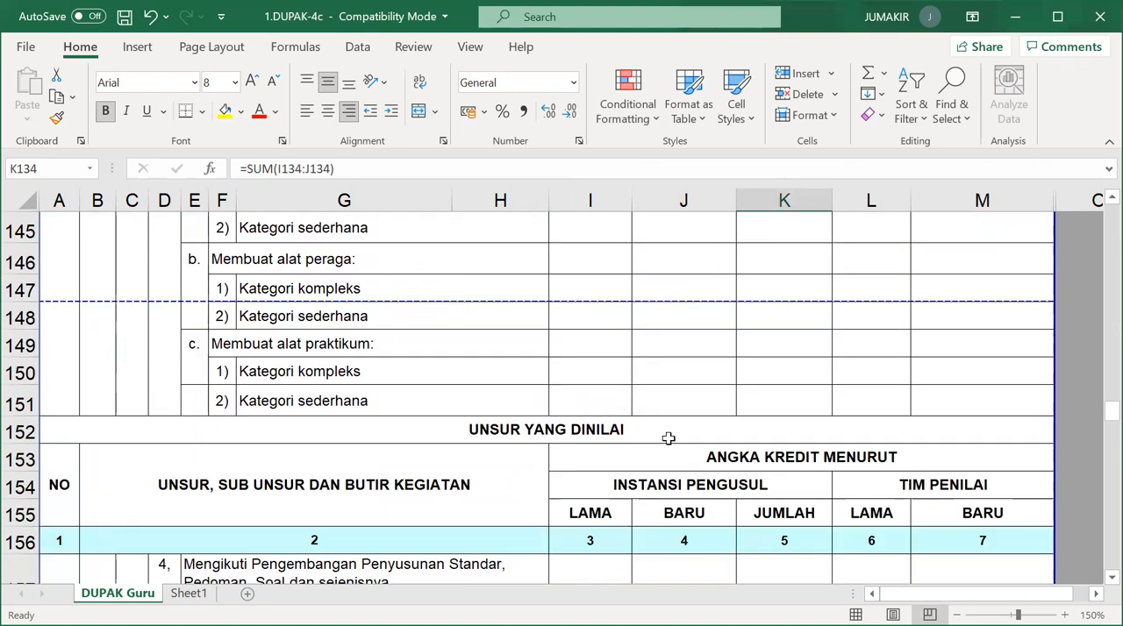
scroll(662, 436, "down", 2)
scroll(632, 368, "up", 1)
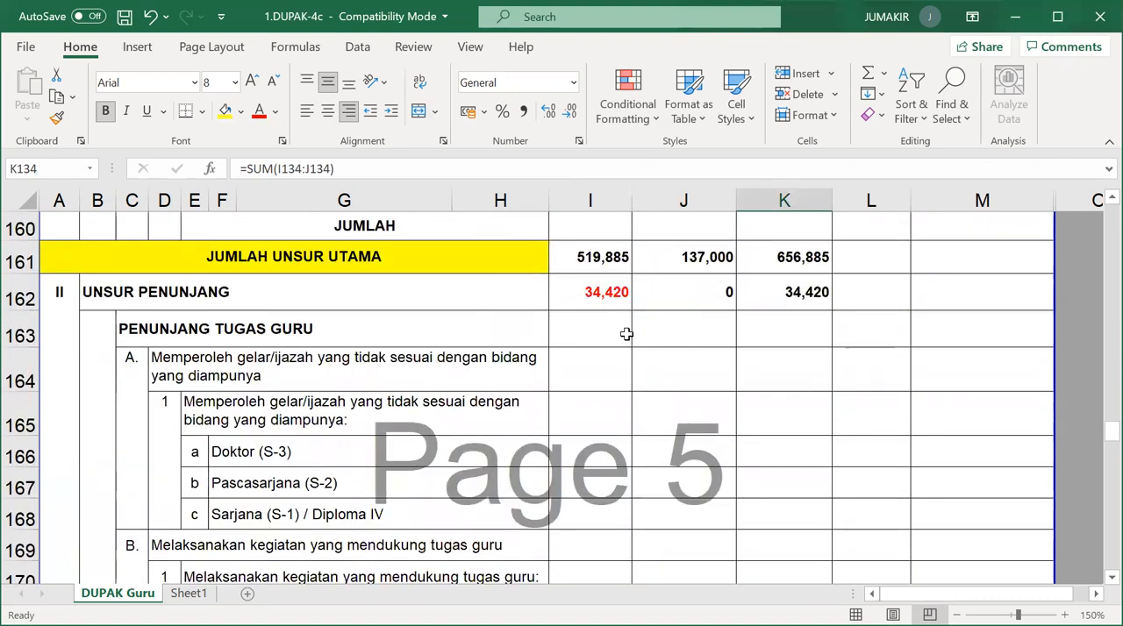
left_click(583, 265)
left_click(664, 255)
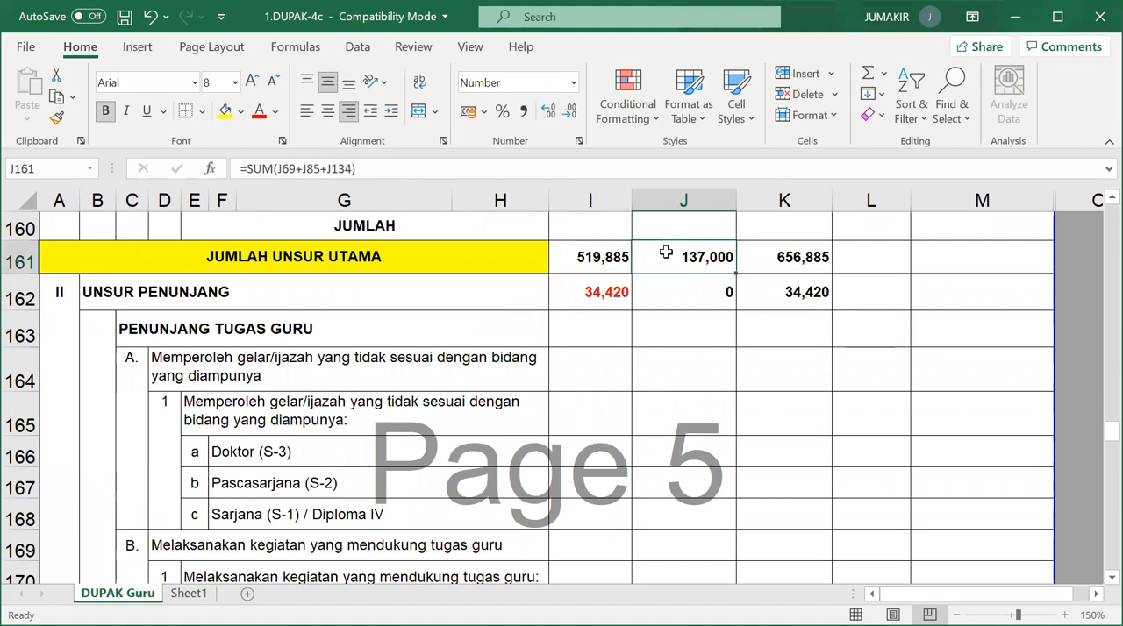
left_click(783, 256)
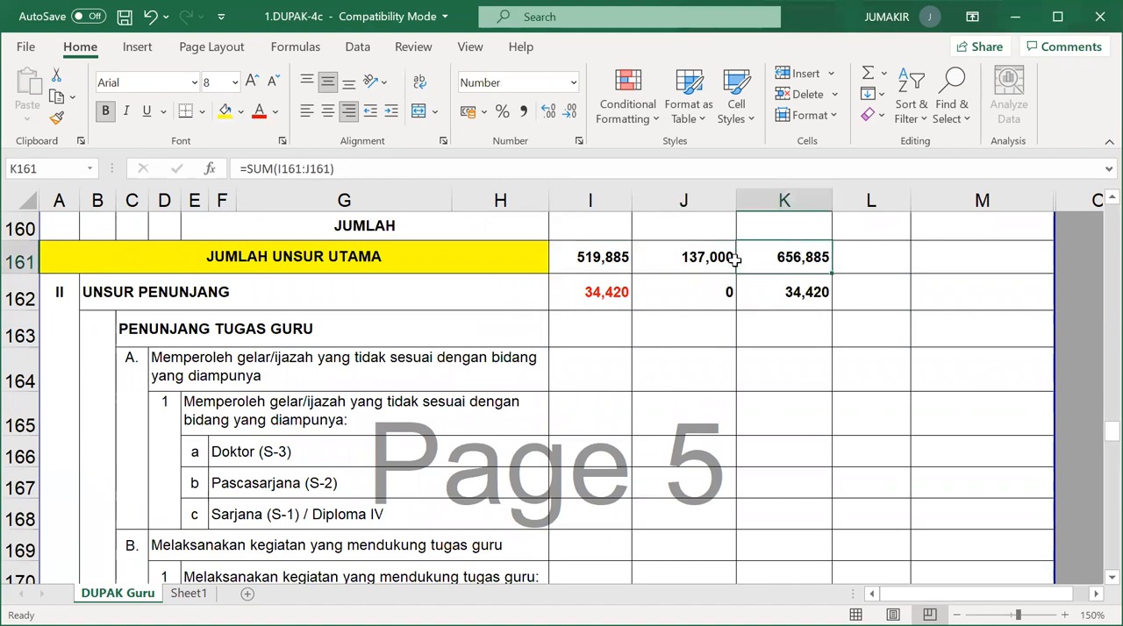
left_click(586, 254)
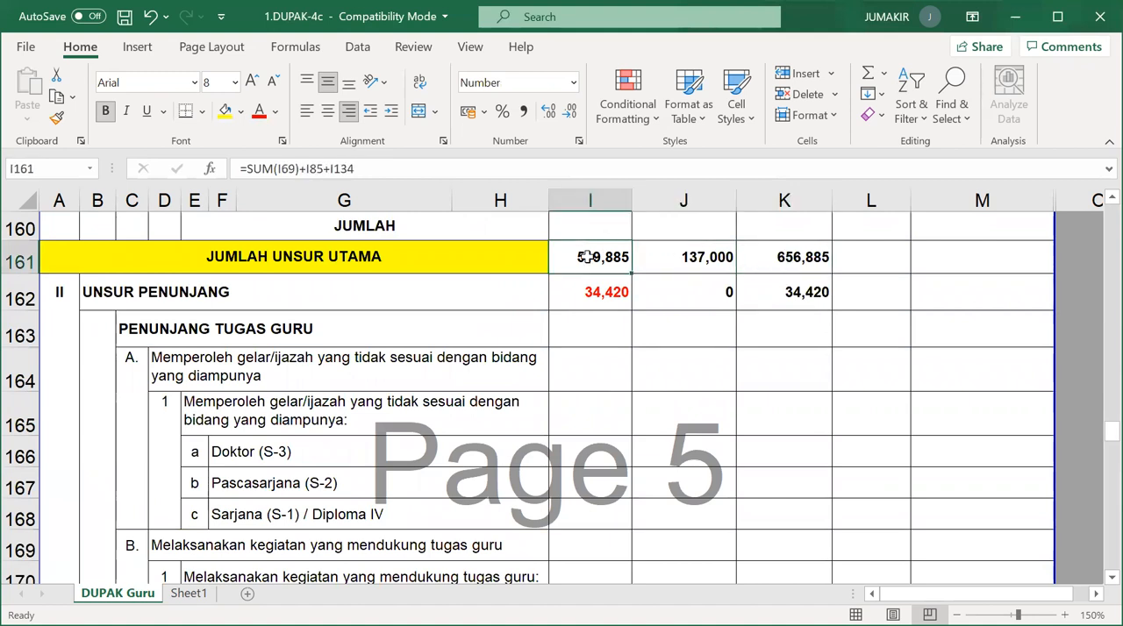
left_click(664, 257)
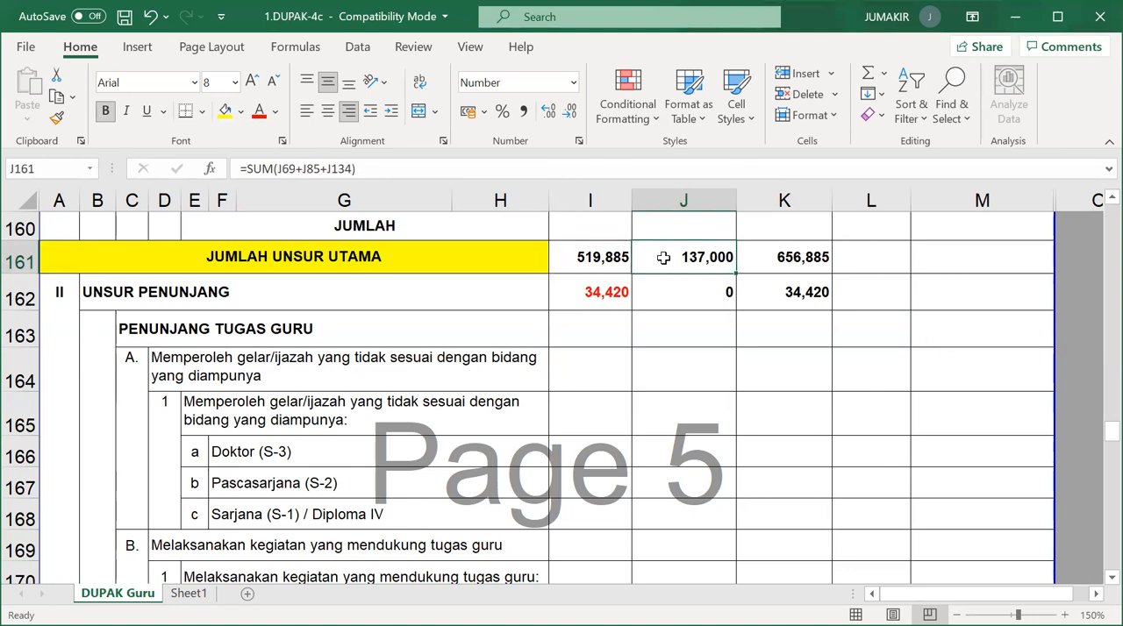
left_click(759, 256)
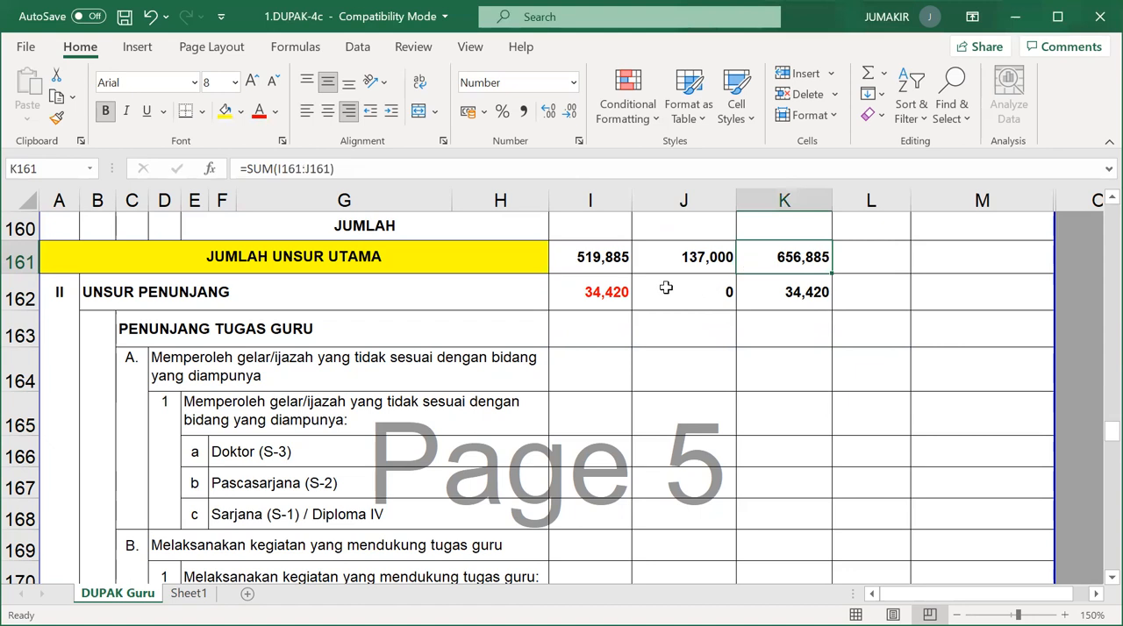
left_click(614, 293)
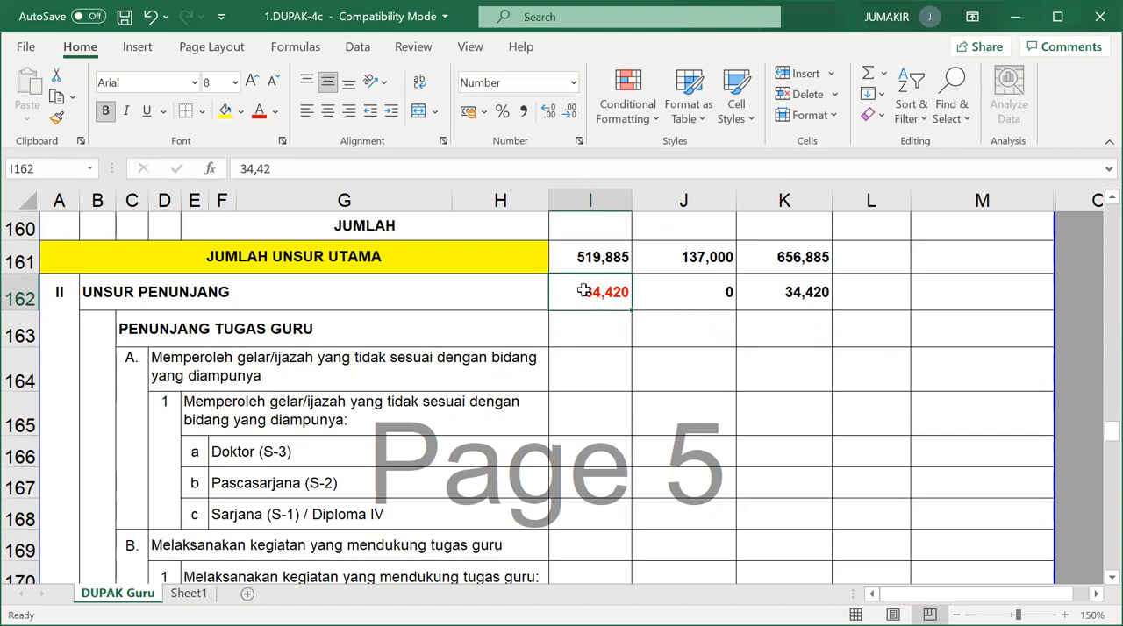
left_click(693, 293)
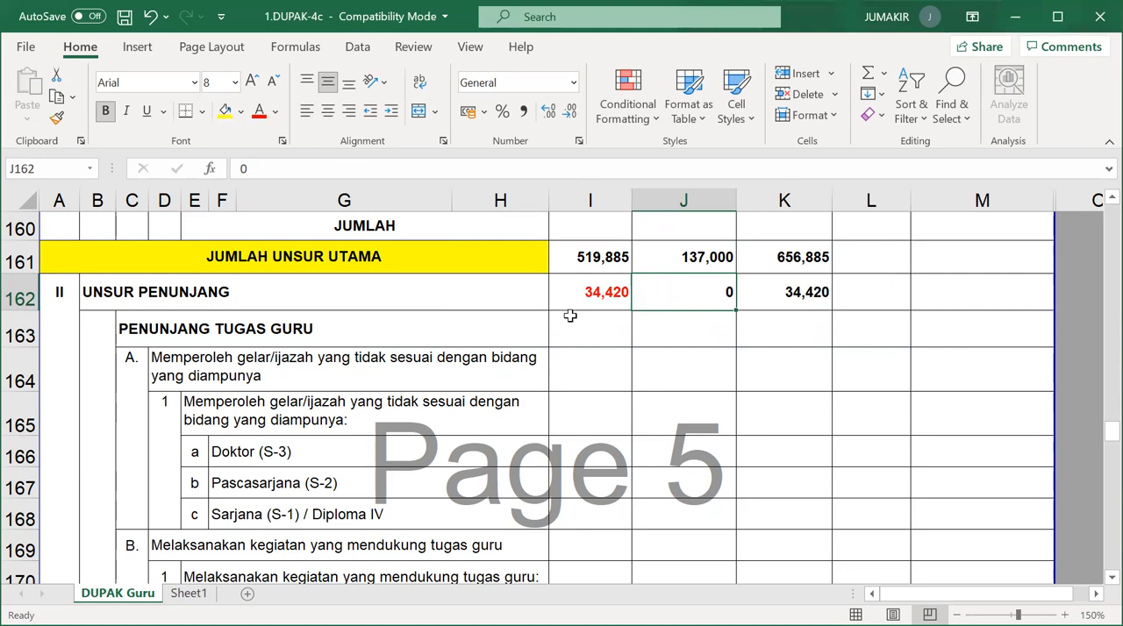
Append "(0,17)" to the end of the Membimbing siswa dalam praktik kerja nyata item description under the supporting activities.
scroll(582, 325, "down", 3)
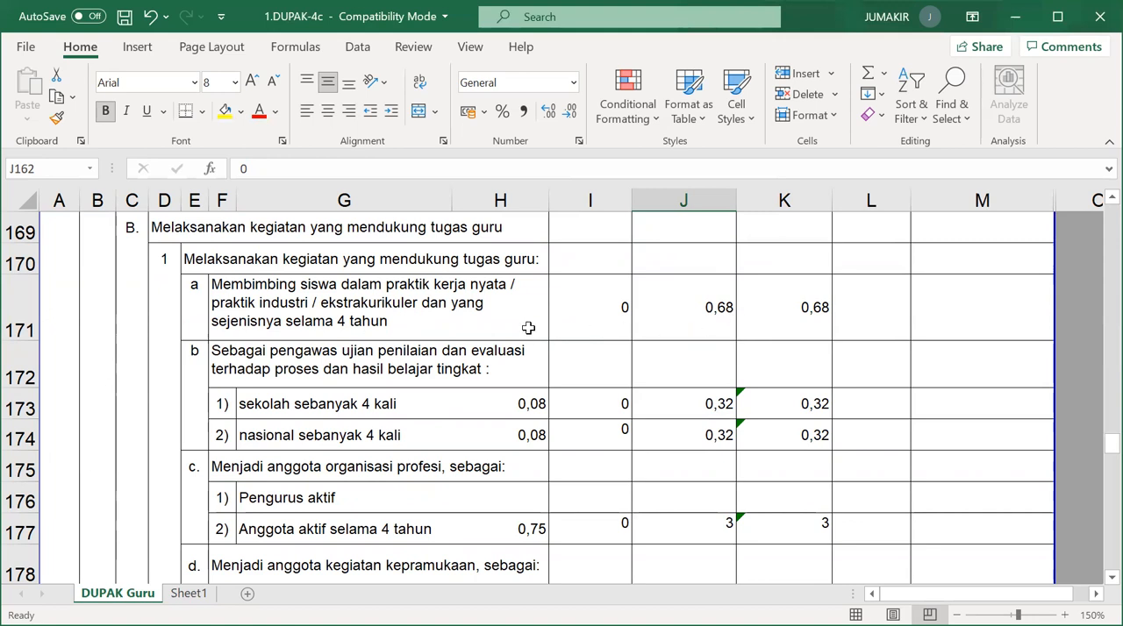
left_click(475, 323)
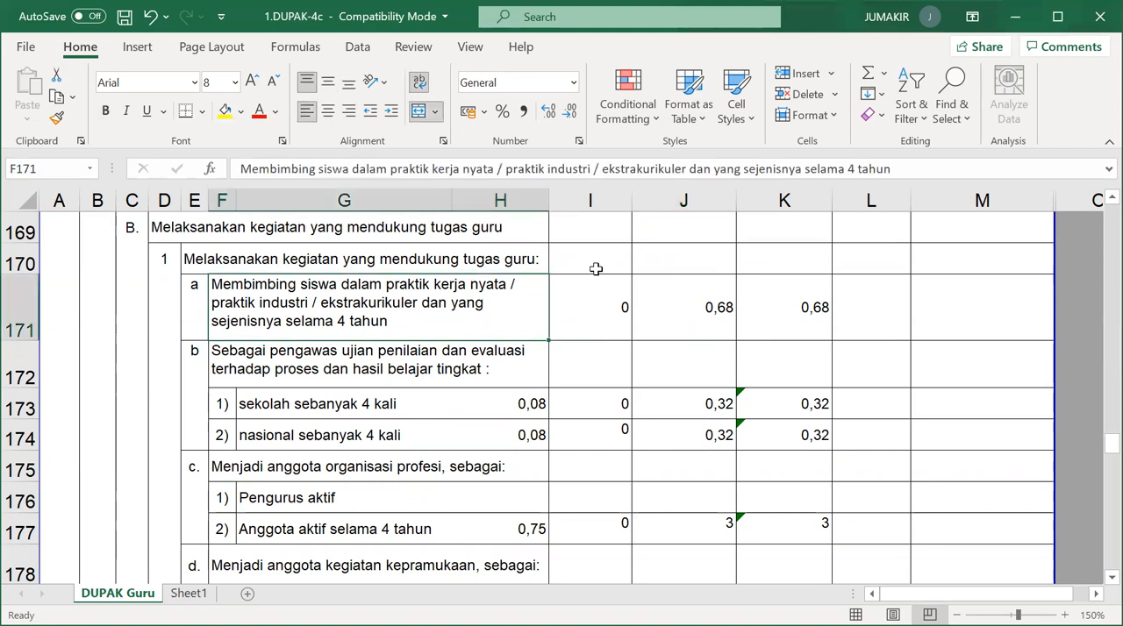
double_click(427, 320)
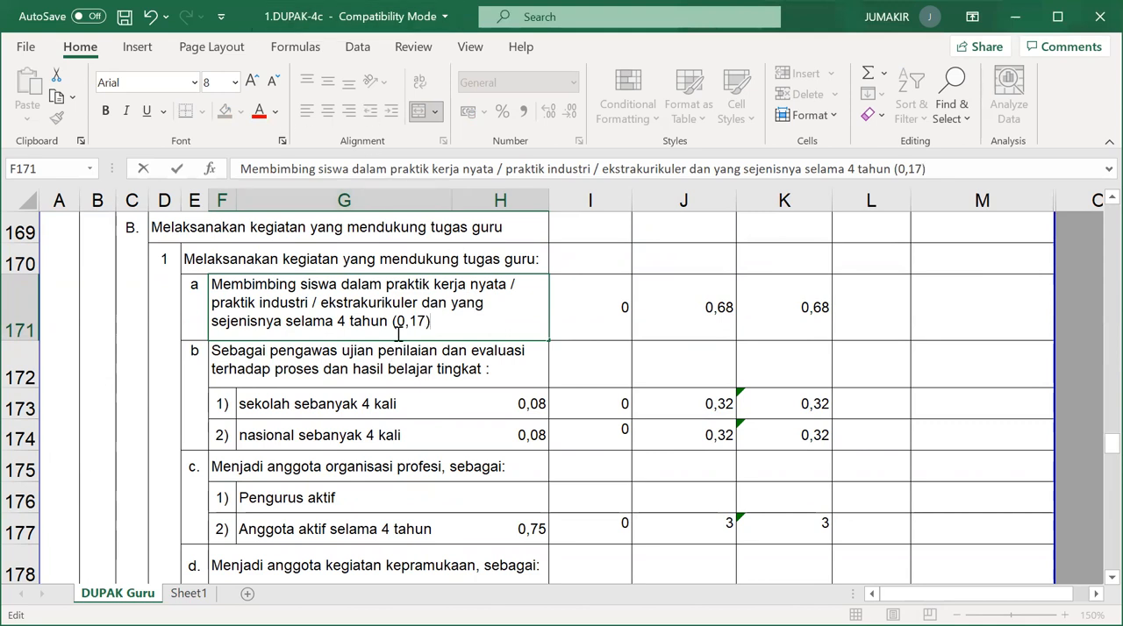
left_click(583, 326)
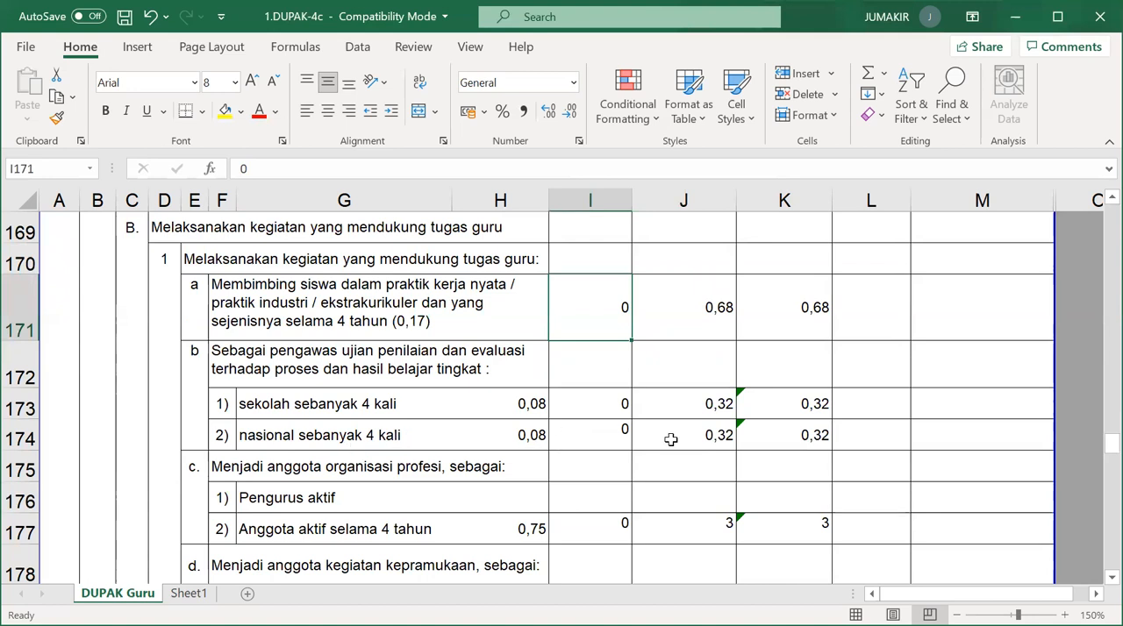
Review the exam supervisor items and check the unit value, Baru and Jumlah credits for Anggota aktif under organisasi profesi.
scroll(748, 434, "down", 1)
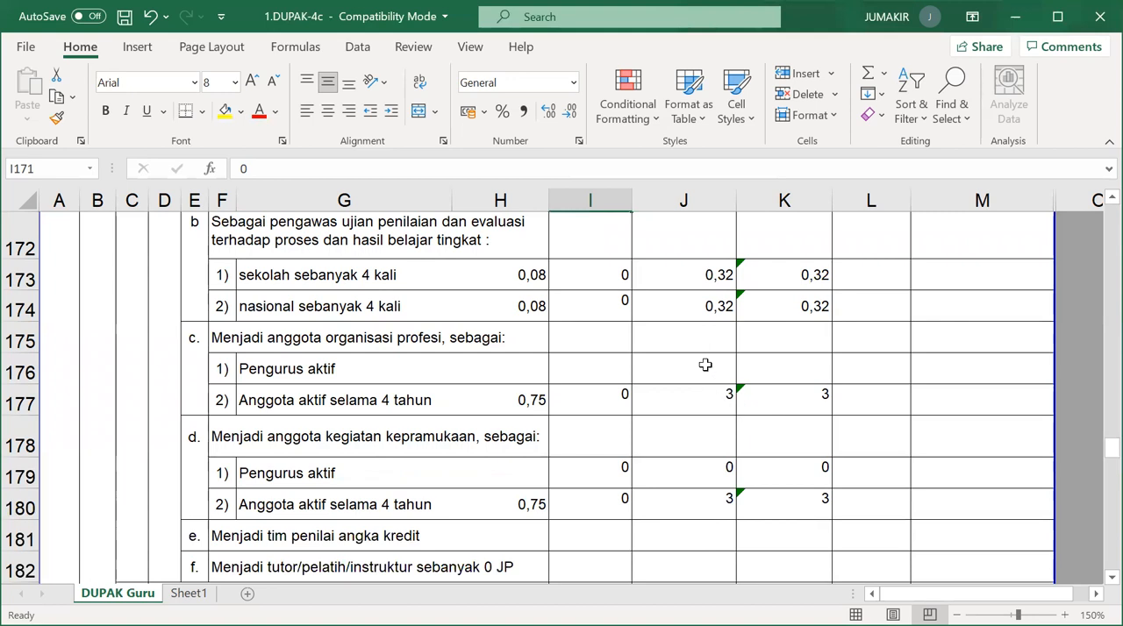
scroll(630, 387, "up", 1)
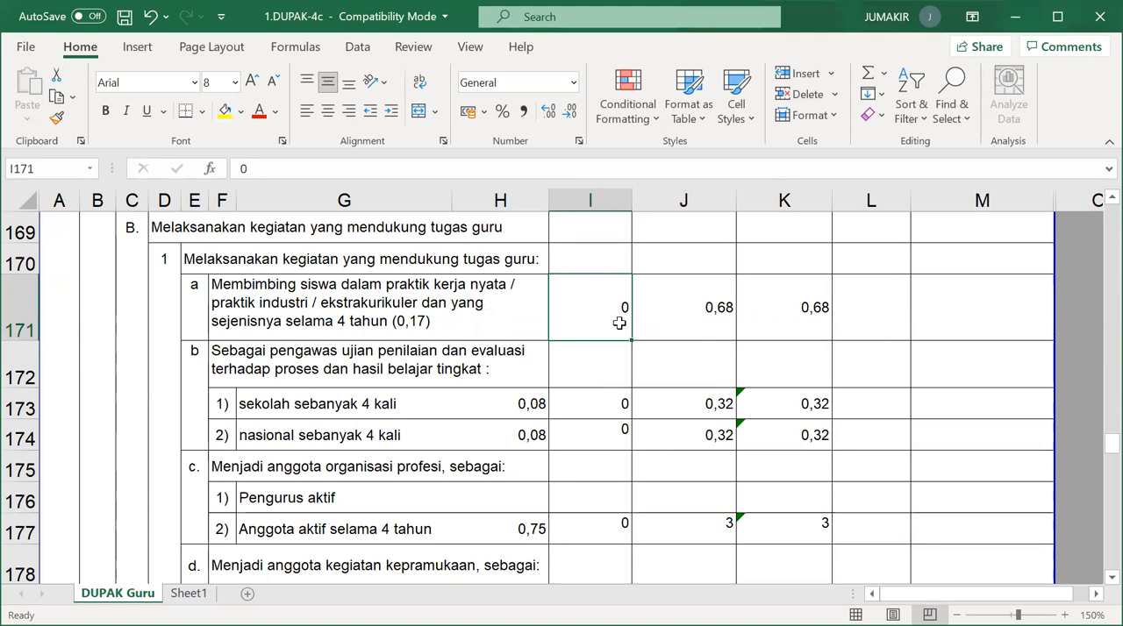
scroll(628, 421, "down", 1)
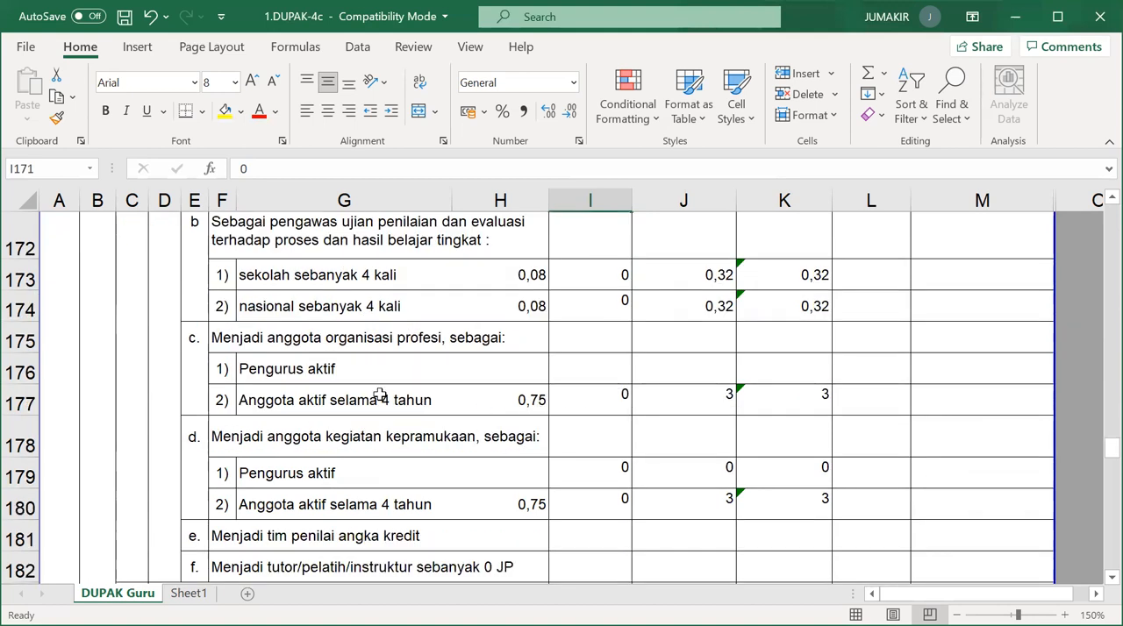
left_click(526, 400)
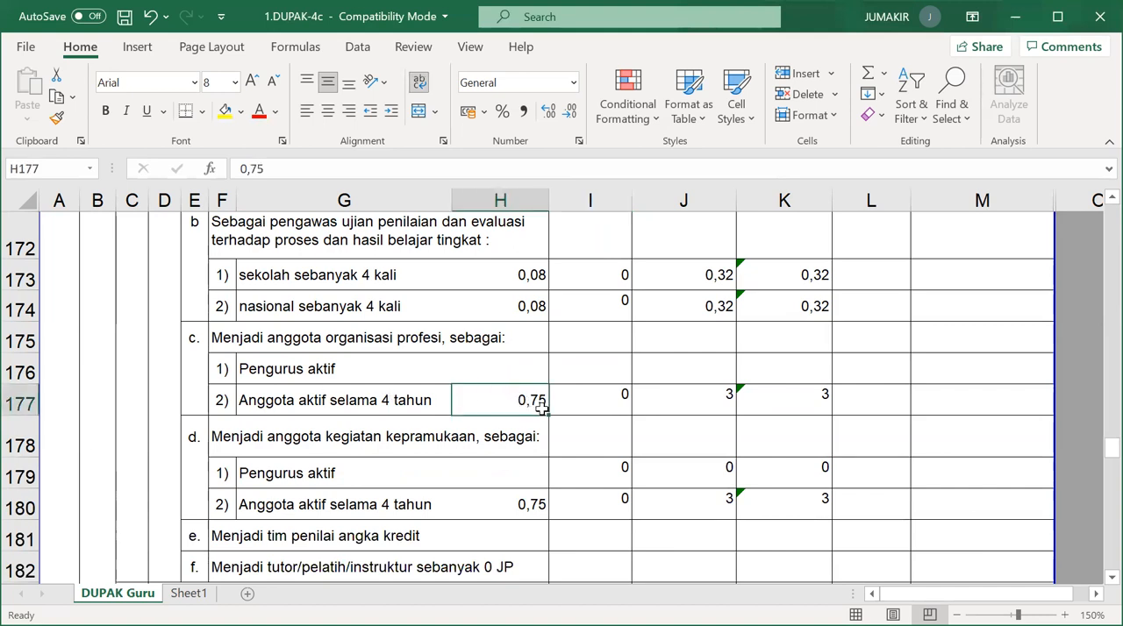
left_click(443, 395)
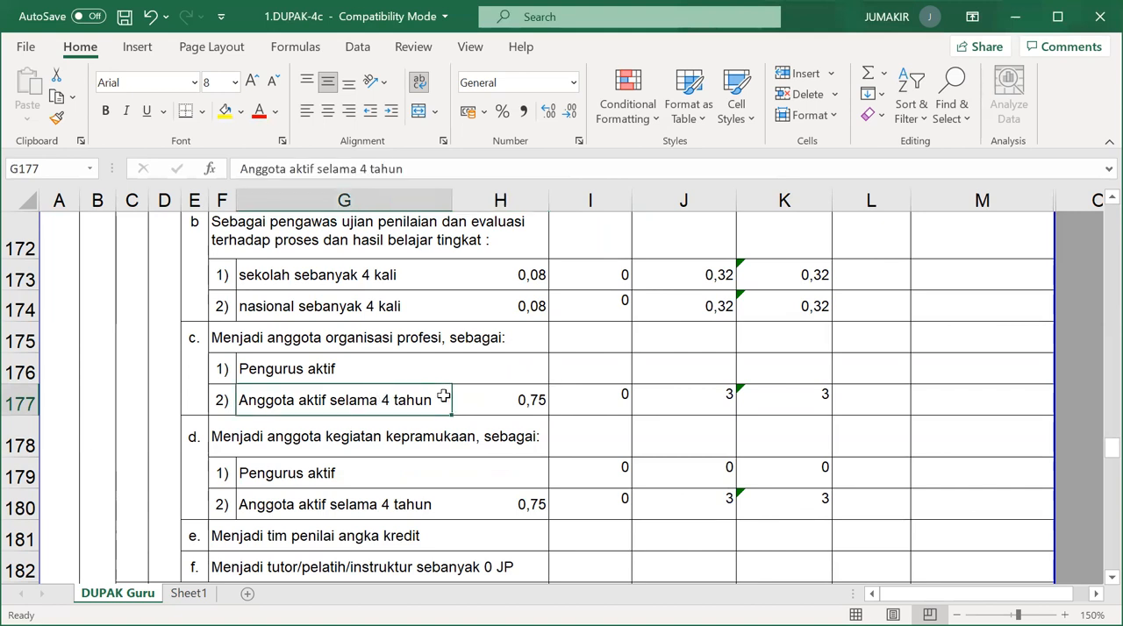
left_click(716, 400)
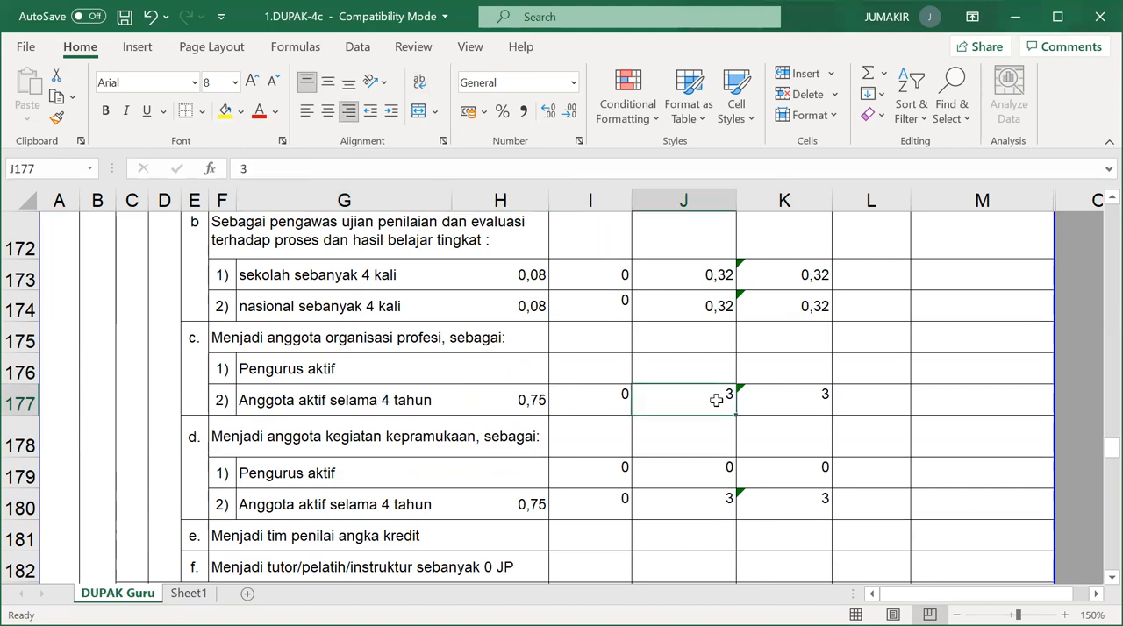
left_click(790, 402)
Check the unit value, Baru and Jumlah credits of the Anggota aktif selama 4 tahun row under kegiatan kepramukaan.
scroll(499, 449, "down", 1)
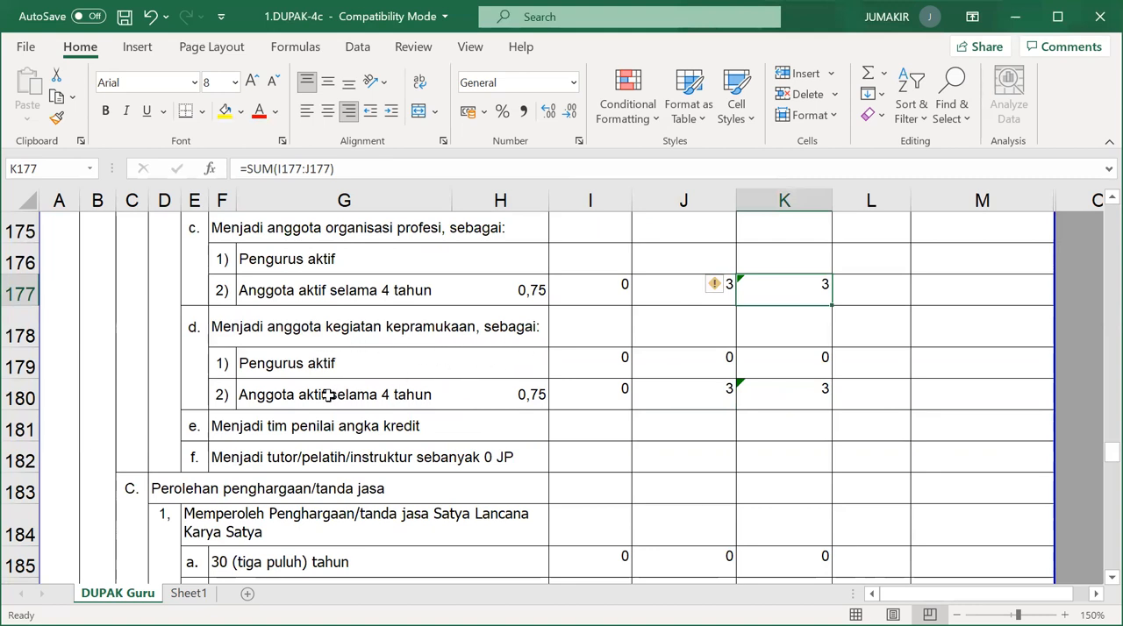
left_click(534, 393)
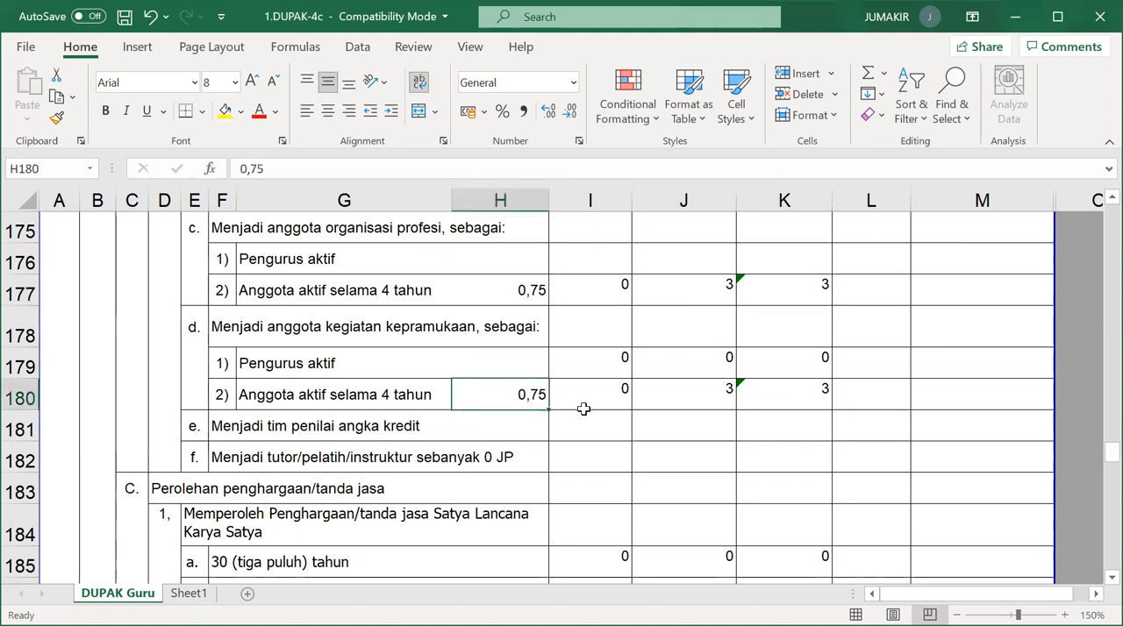
left_click(712, 399)
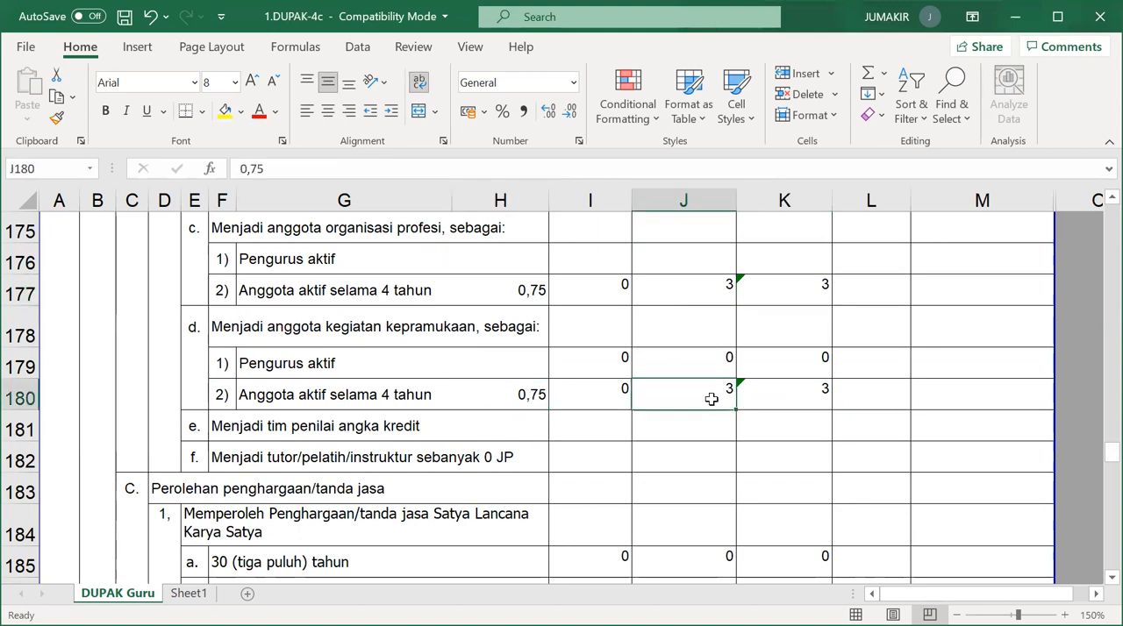
left_click(795, 393)
Examine the Lama, Baru and Jumlah credits of Memperoleh Penghargaan/tanda jasa and review the supporting and overall total rows below it.
scroll(724, 417, "down", 2)
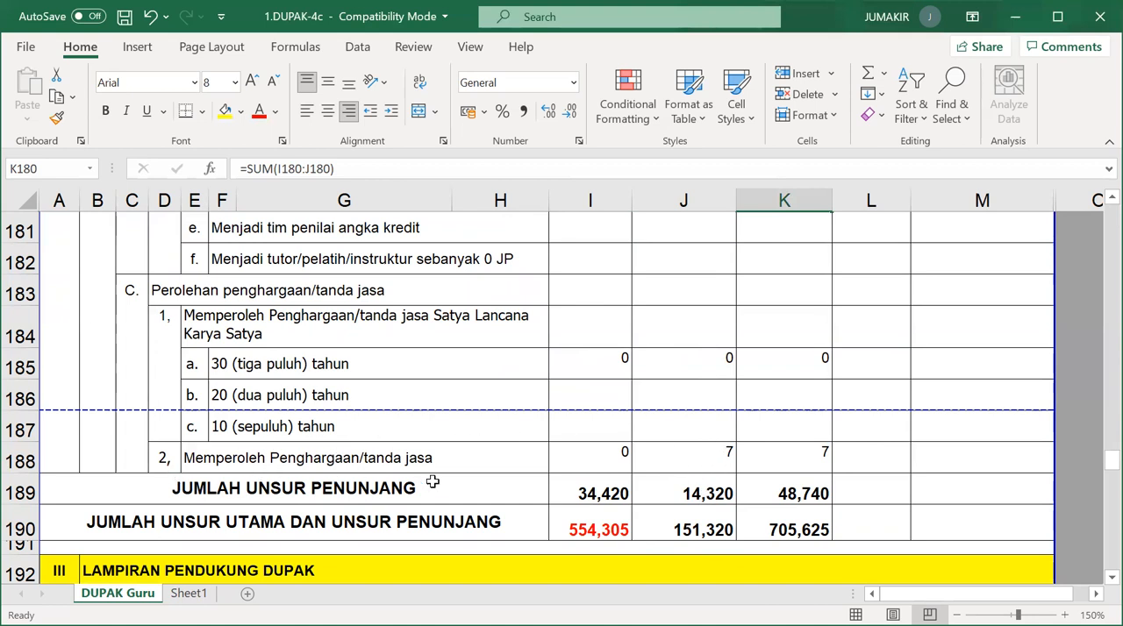
left_click(719, 457)
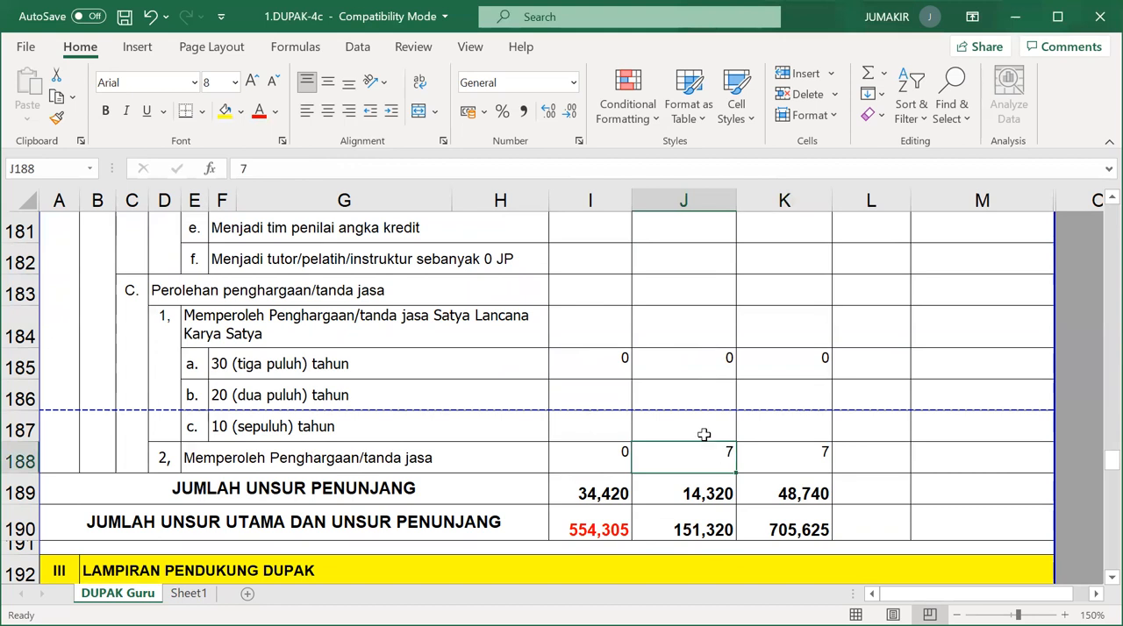
left_click(597, 459)
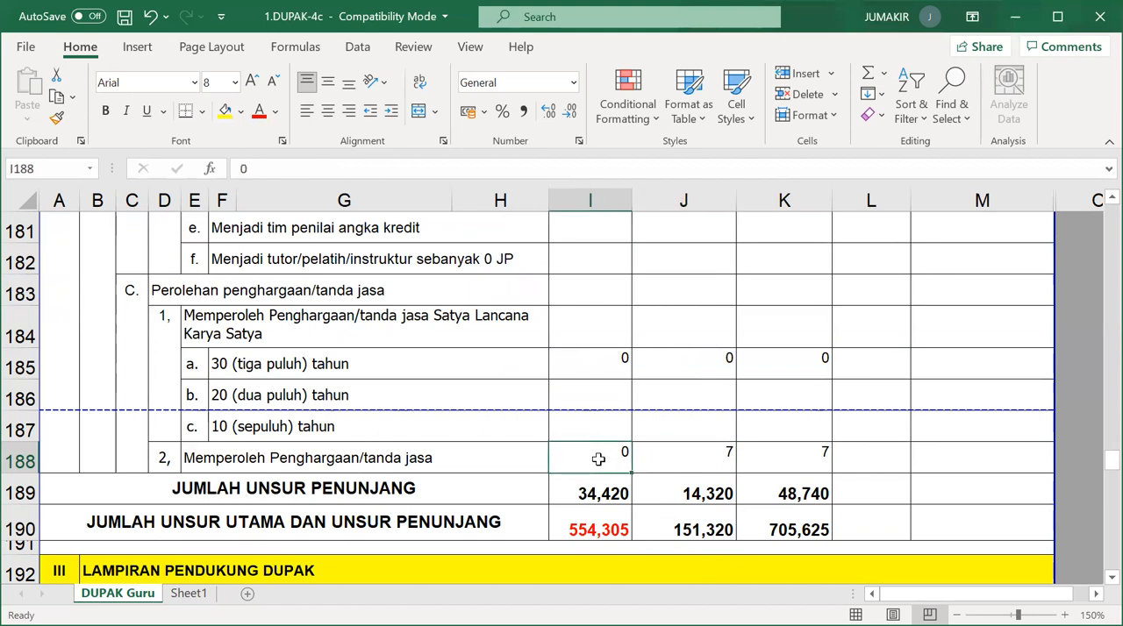
left_click(664, 461)
left_click(766, 452)
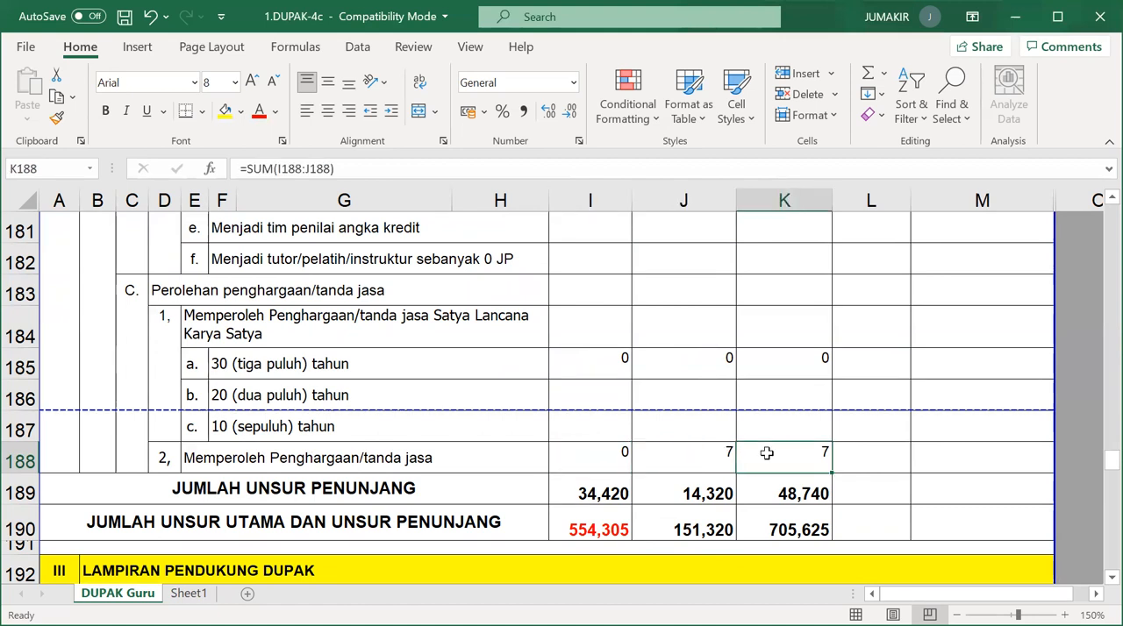
left_click(690, 462)
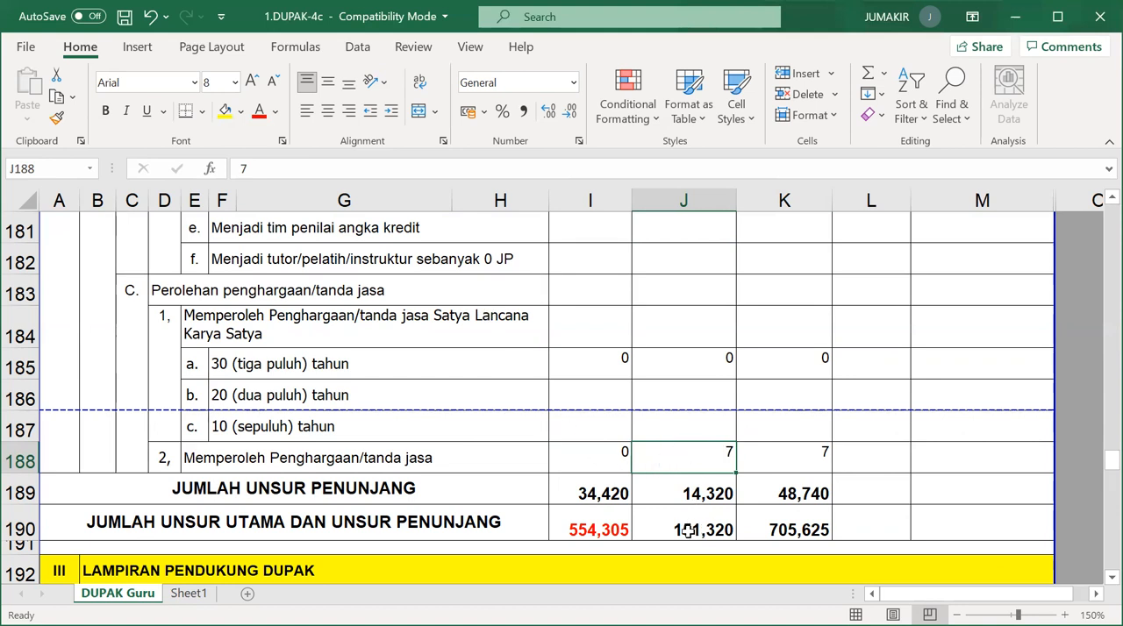
scroll(688, 485, "down", 2)
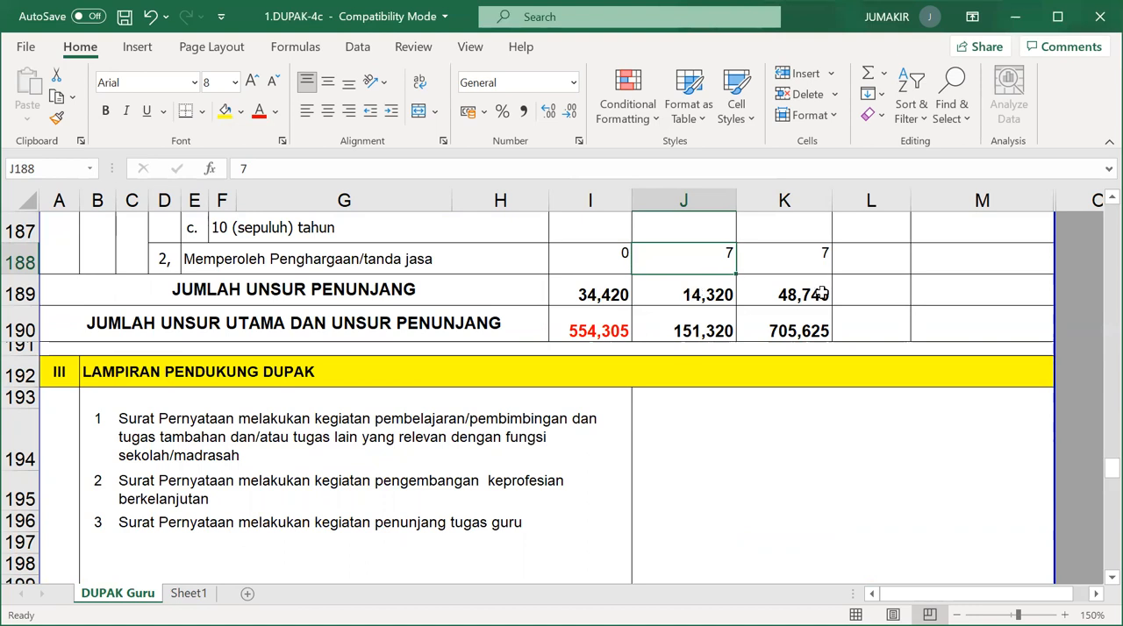
Check the Lama, Baru and Jumlah formulas in the Jumlah Unsur Utama dan Unsur Penunjang row.
left_click(614, 326)
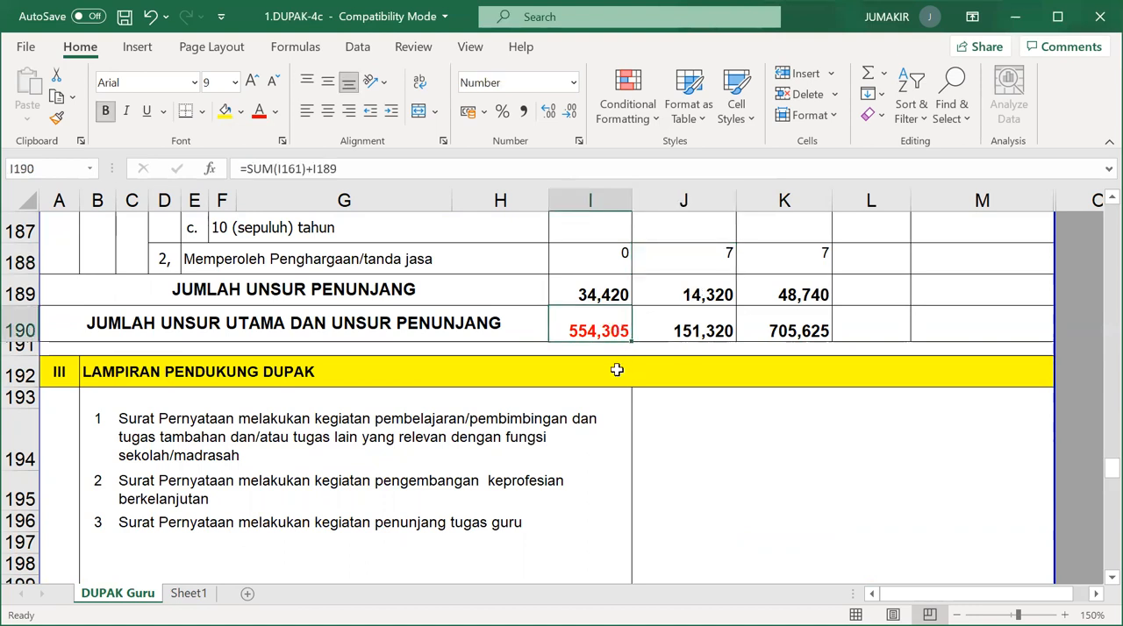
left_click(727, 321)
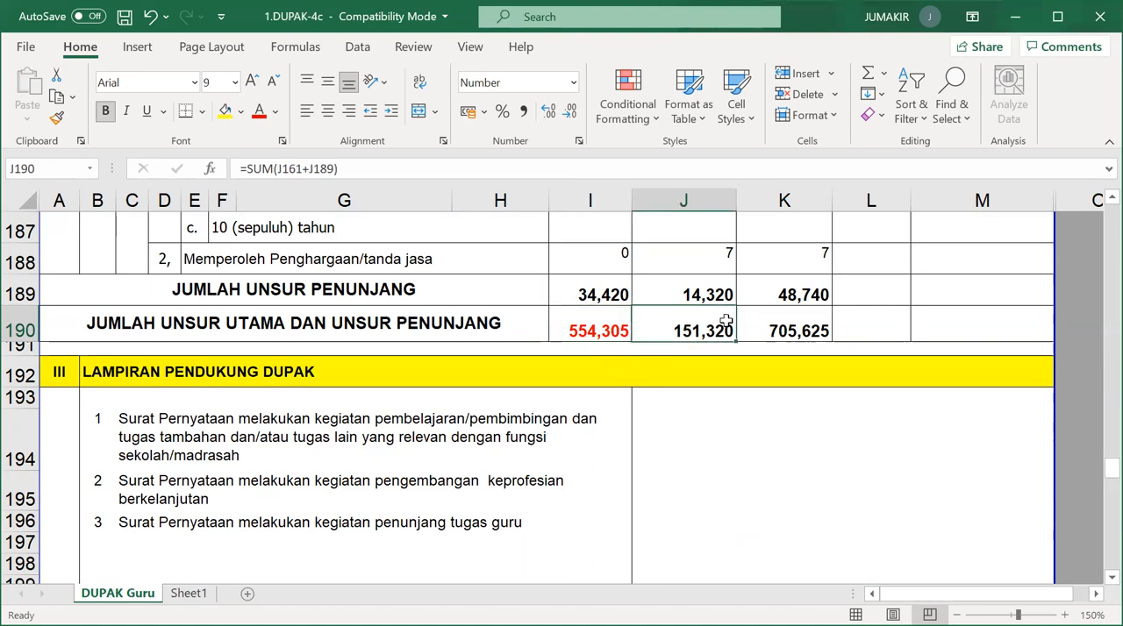
left_click(815, 315)
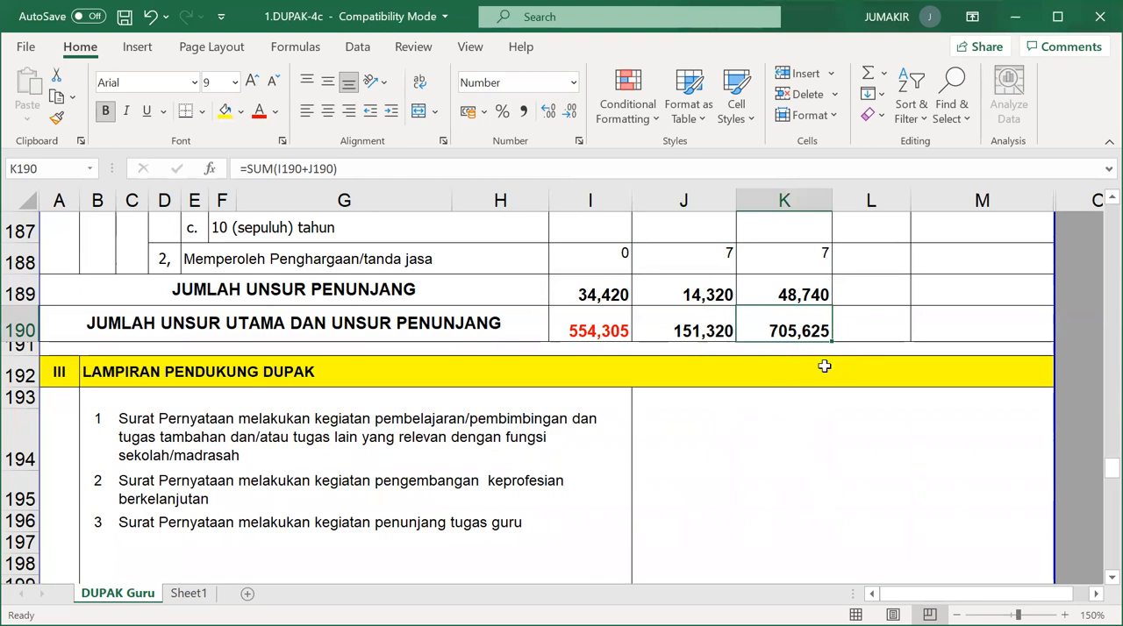
Review the Catatan Pejabat Pengusul section with its date and Kepala Sekolah signature lines, and the Catatan Anggota Tim Penilai section.
scroll(820, 426, "down", 1)
scroll(820, 427, "down", 3)
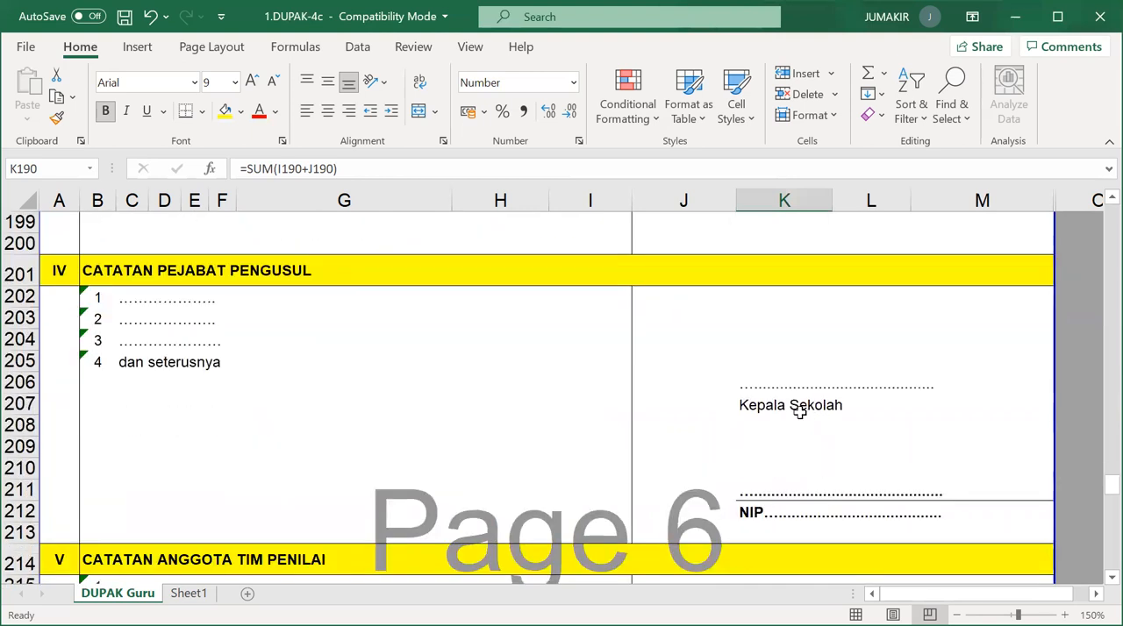
left_click(758, 384)
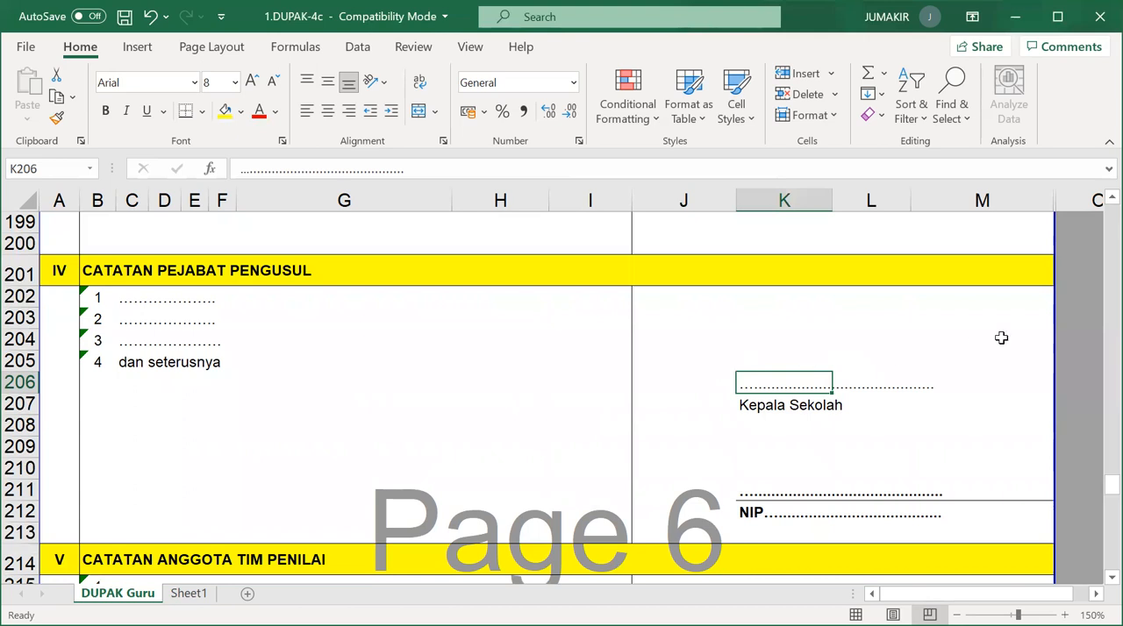
left_click(755, 491)
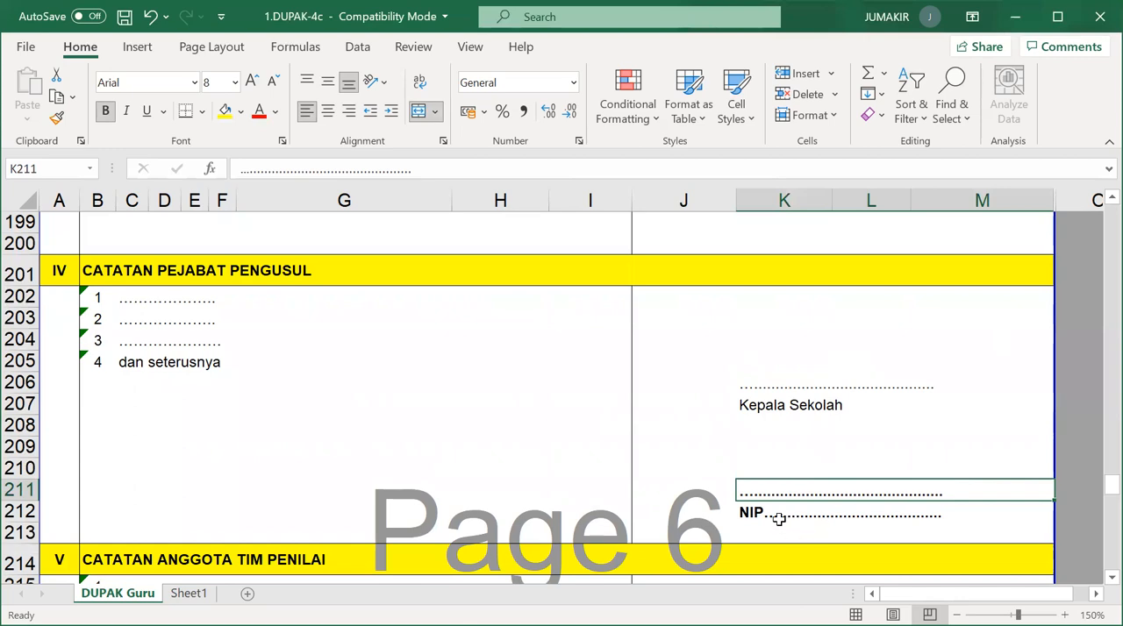
scroll(774, 459, "down", 3)
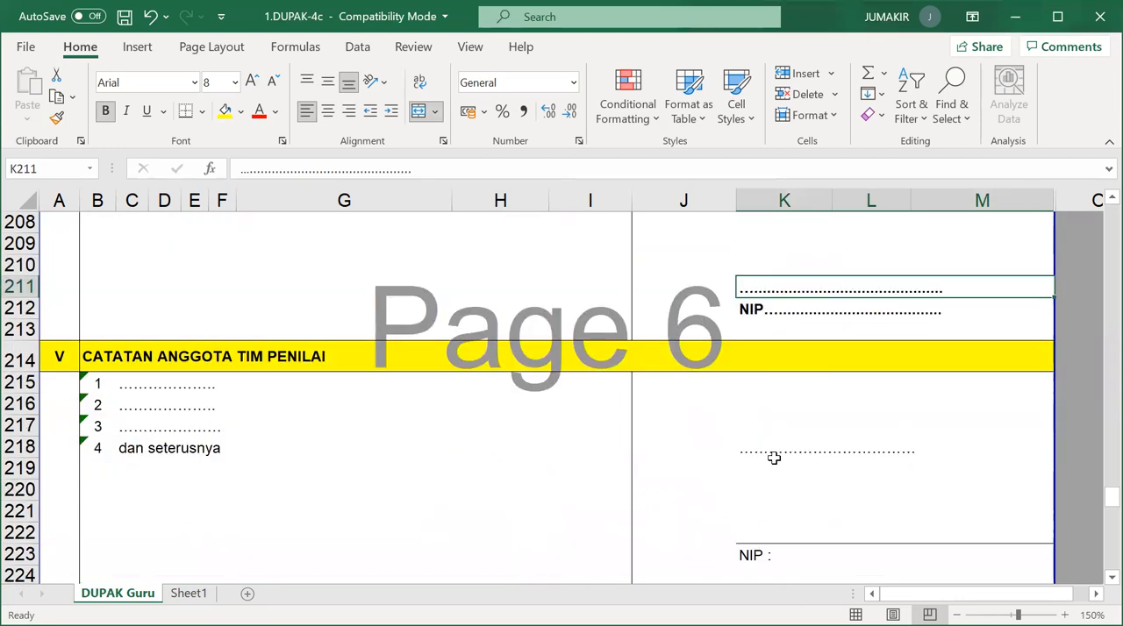
scroll(775, 459, "up", 15)
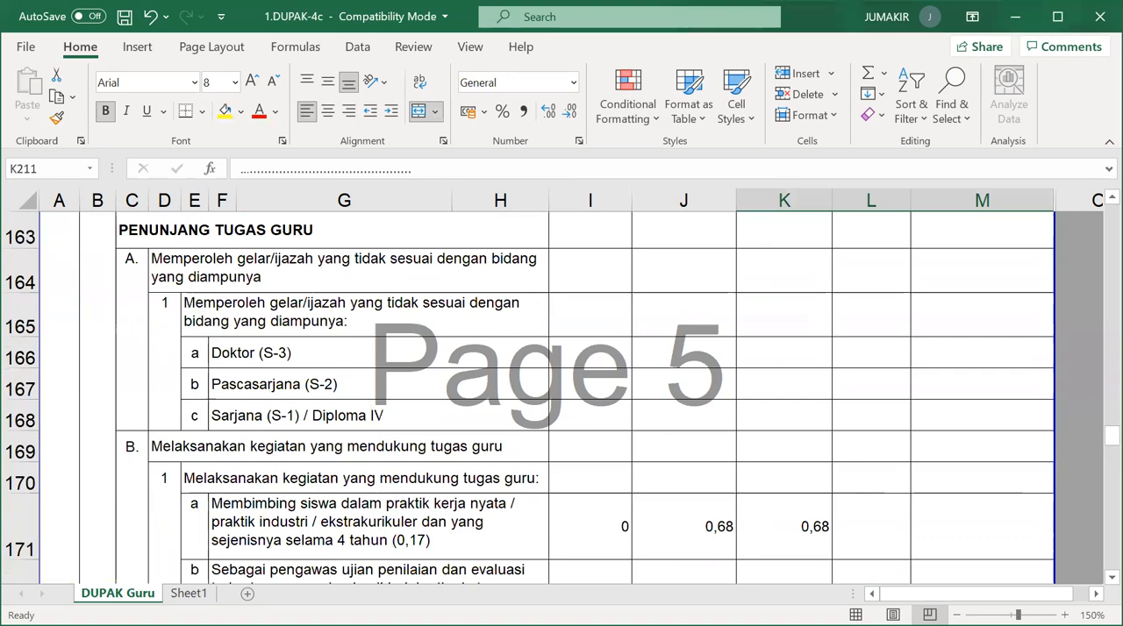
Review the form's header and Keterangan Perorangan data from the beginning, and check the Lama credit for Sarjana (S-1)/Diploma IV.
left_click_drag(1111, 436, 1075, 204)
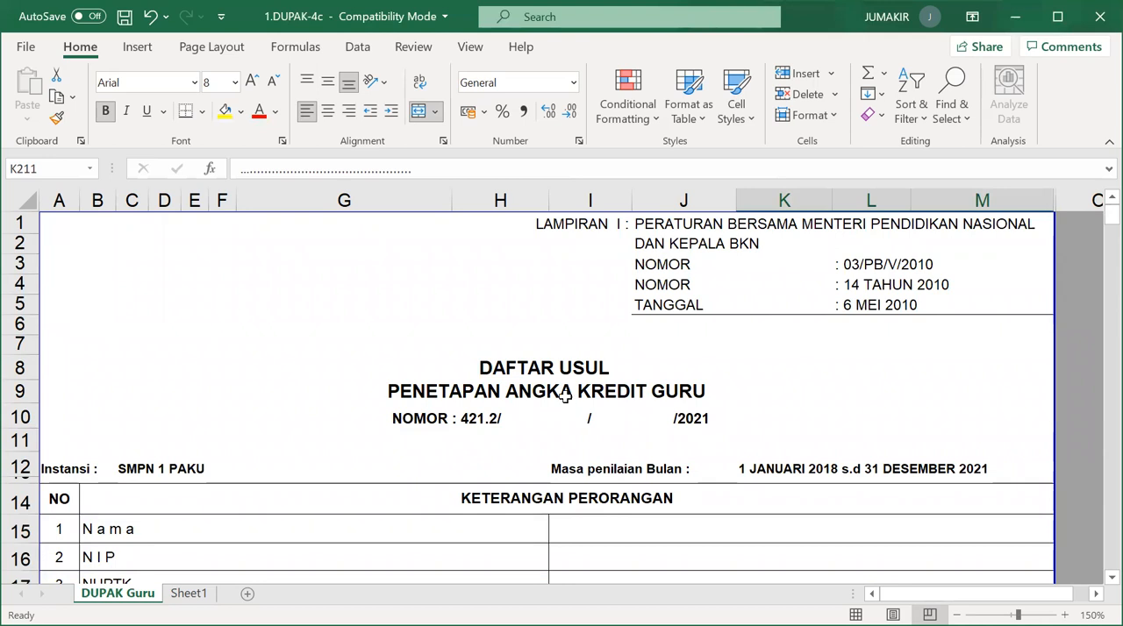
scroll(533, 383, "down", 3)
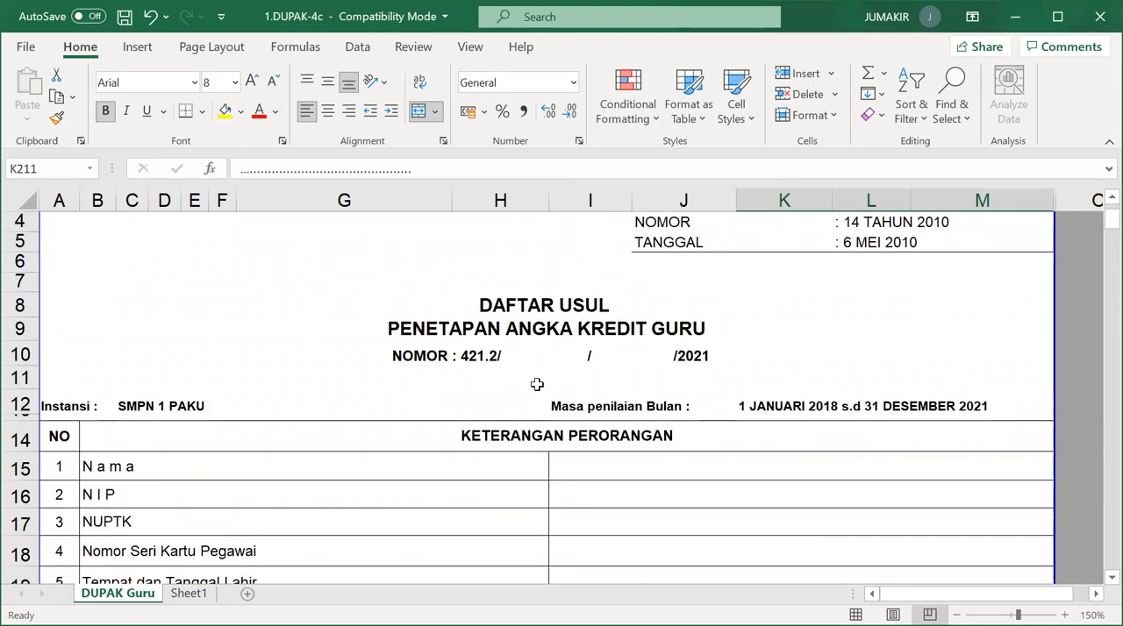
scroll(596, 376, "down", 1)
scroll(694, 376, "down", 2)
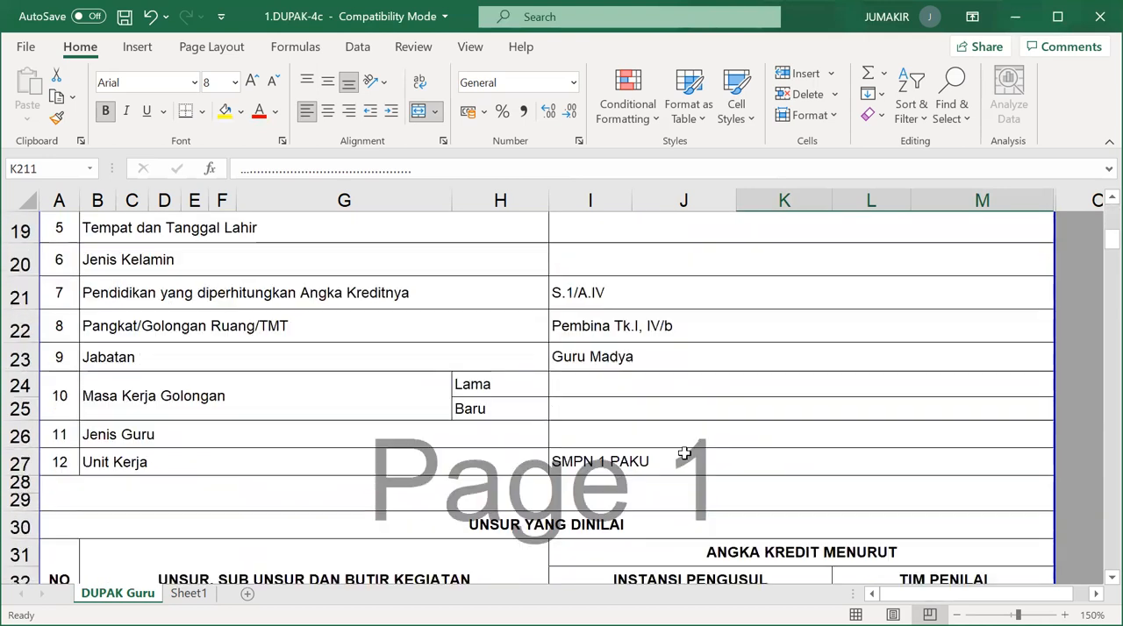
scroll(681, 461, "down", 4)
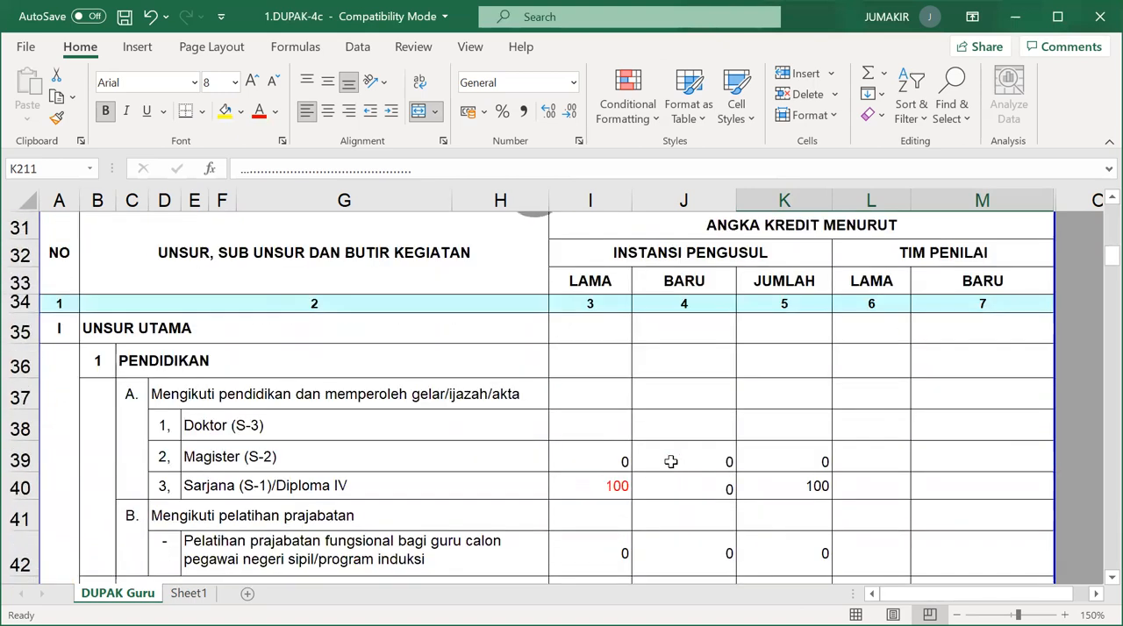
left_click(607, 493)
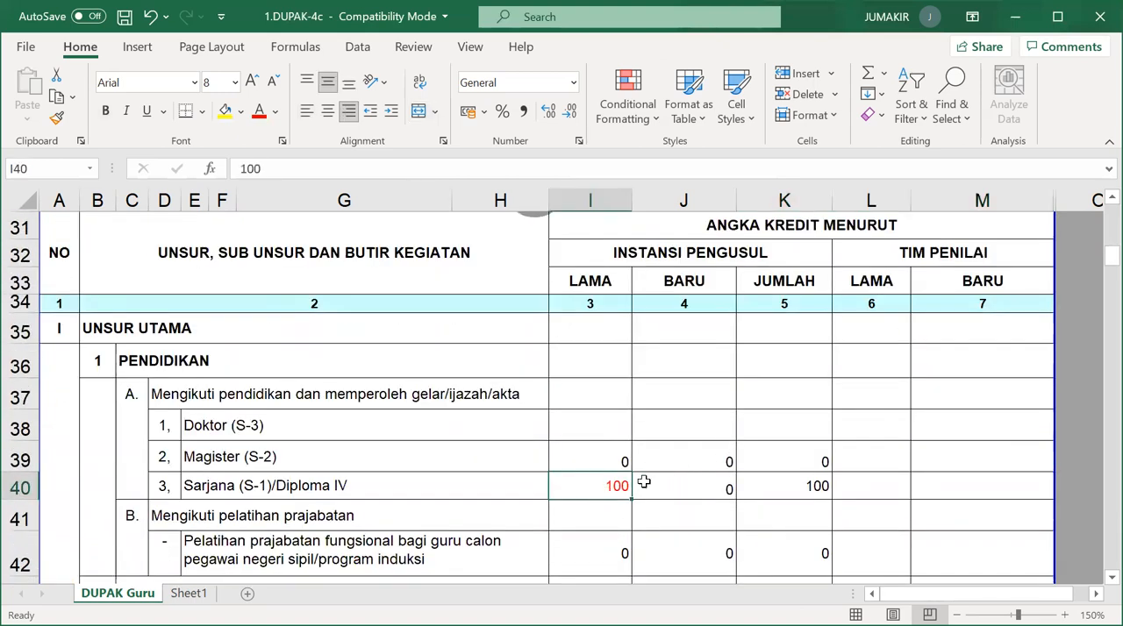
Check the Lama credits for the learning process, Melaksanakan pengembangan diri and Melaksanakan publikasi ilmiah rows.
scroll(639, 478, "down", 2)
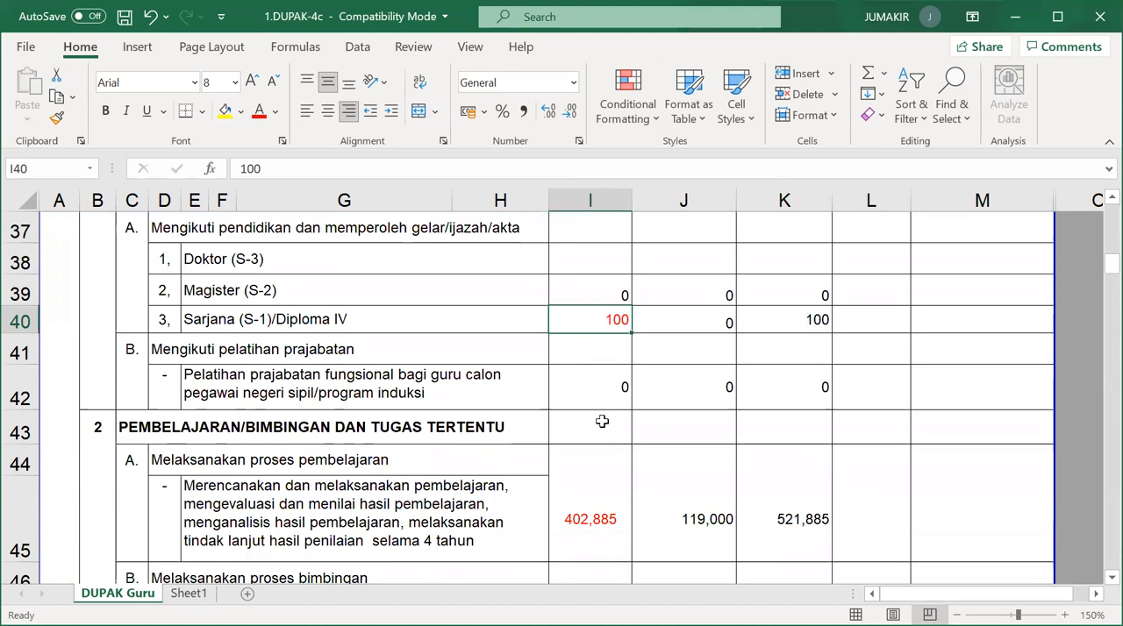
scroll(584, 377, "down", 2)
left_click(593, 329)
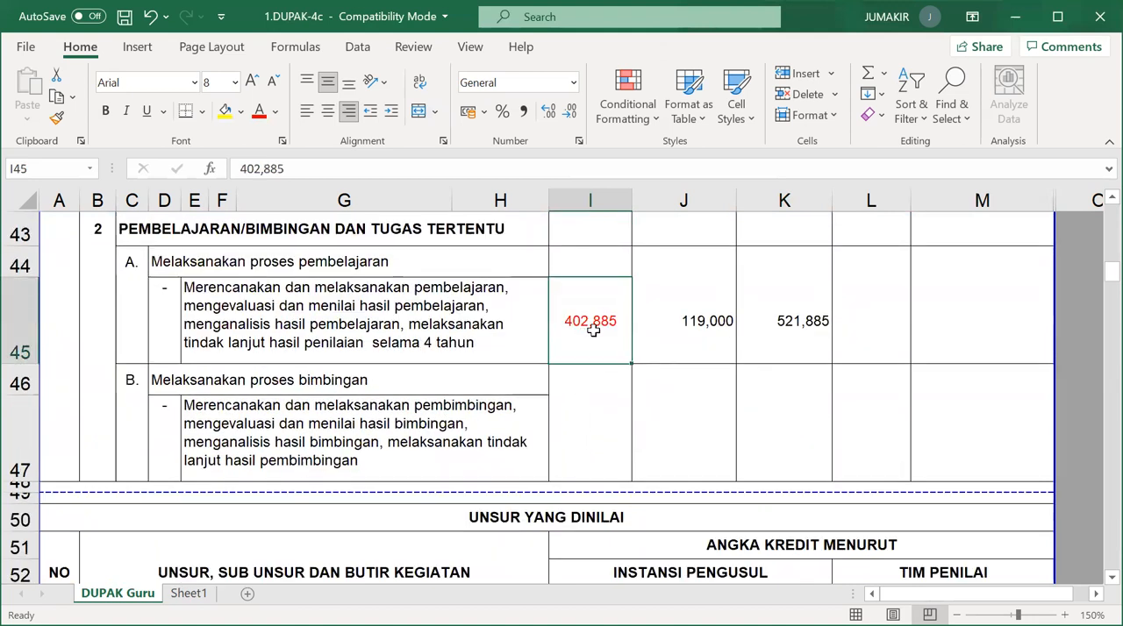
scroll(566, 443, "down", 9)
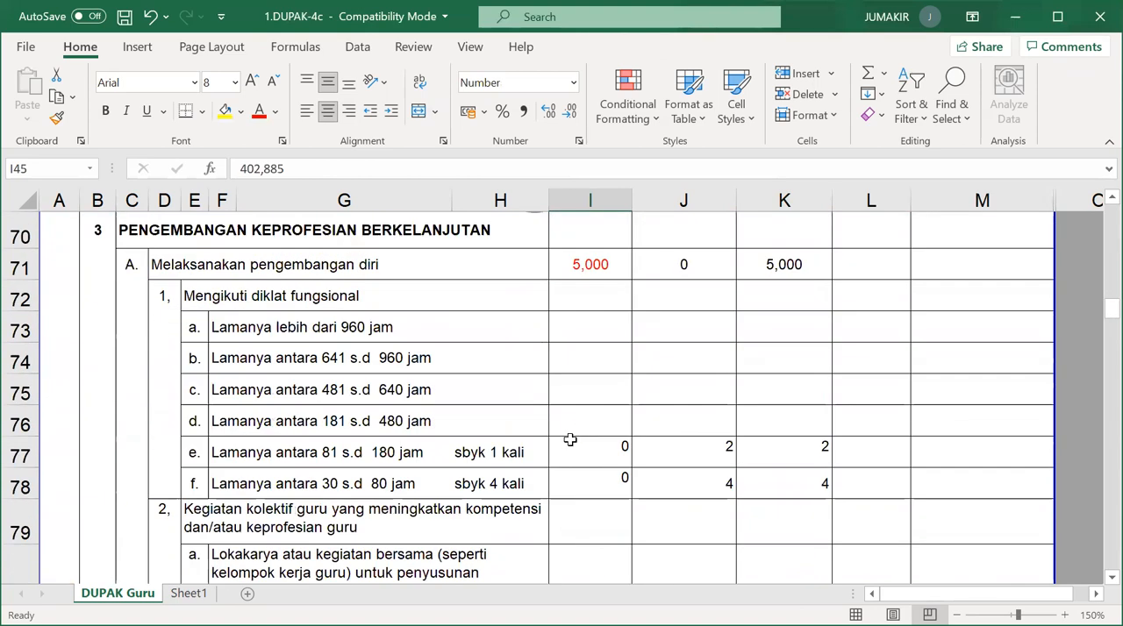
left_click(614, 270)
scroll(596, 403, "down", 6)
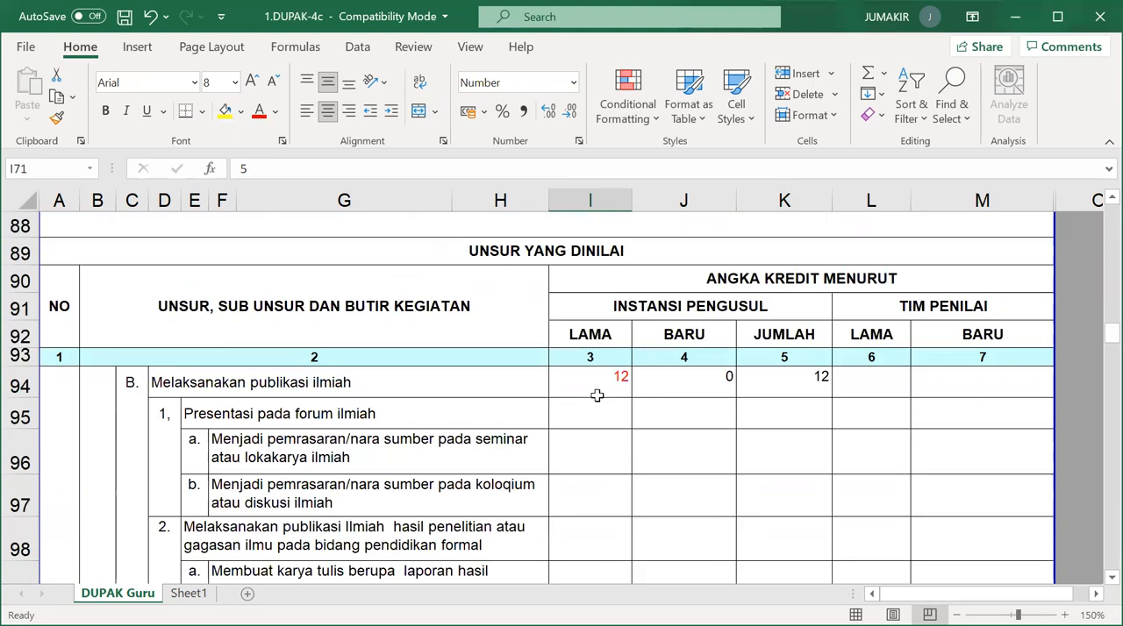
left_click(595, 381)
scroll(598, 412, "down", 1)
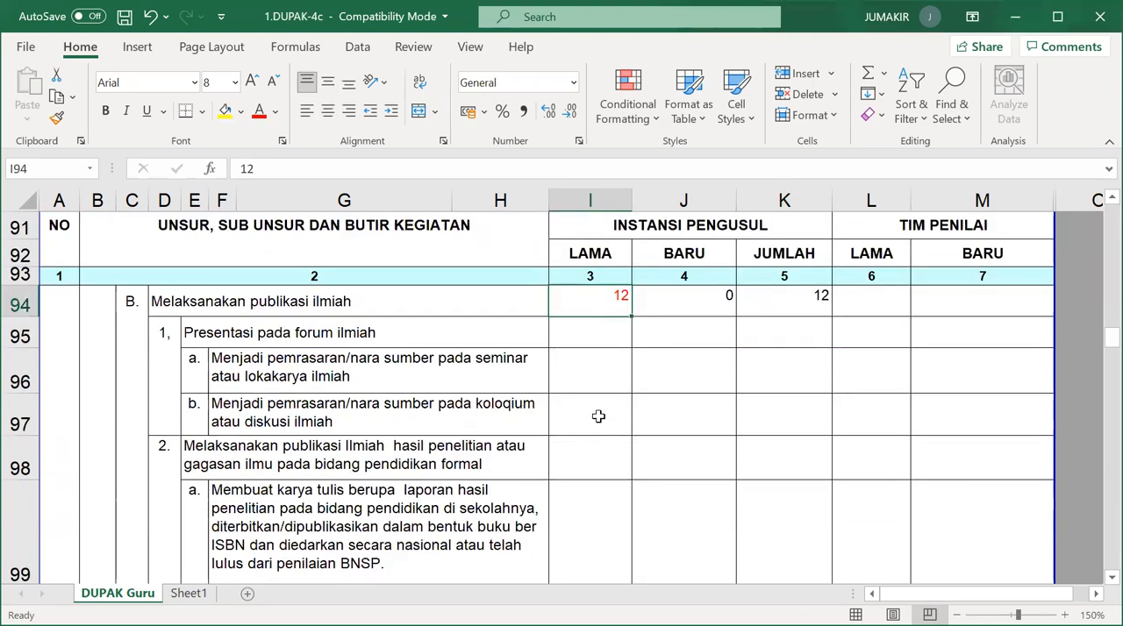
Examine the Jumlah Unsur Utama row and check the Lama credit of Unsur Penunjang.
scroll(598, 416, "down", 12)
scroll(597, 437, "down", 10)
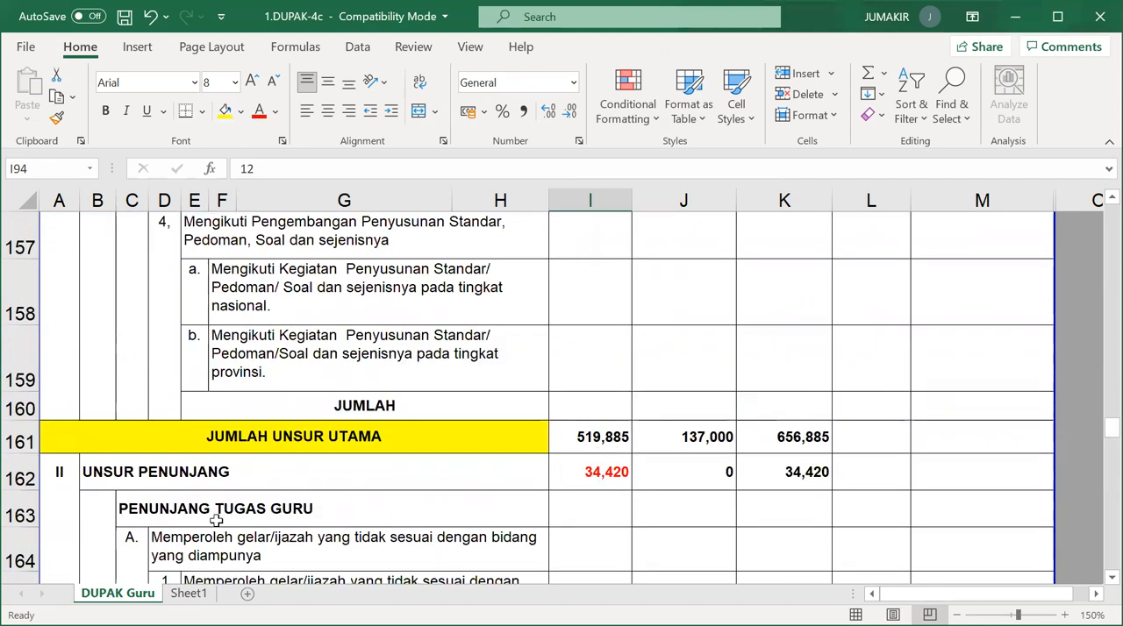
left_click(624, 475)
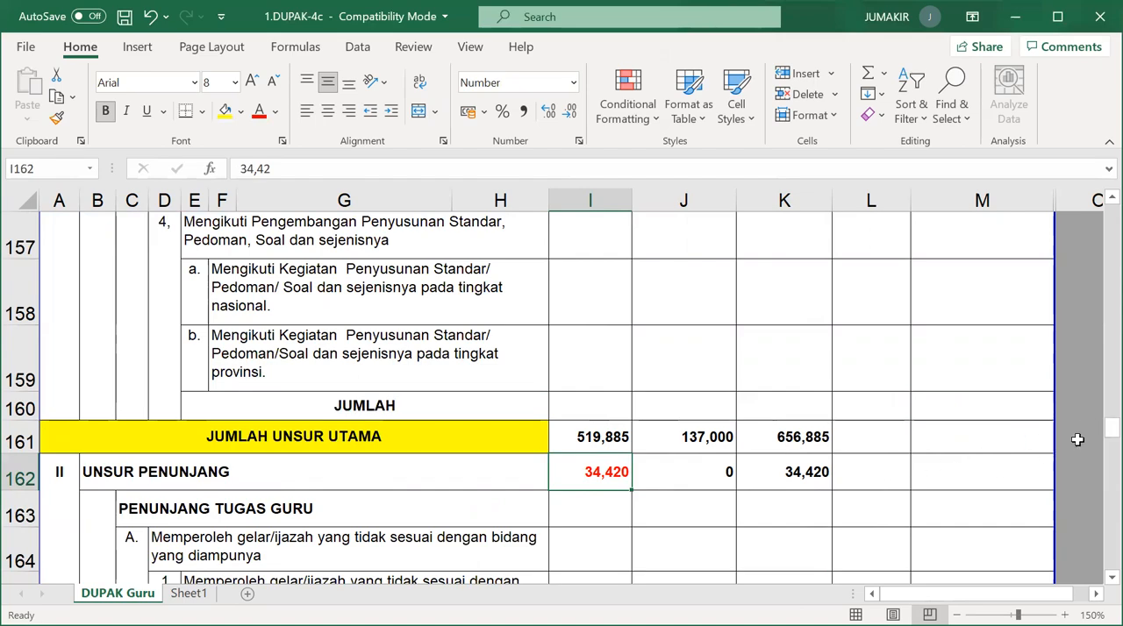
Go through the form again from its title and personal data to the Lama credits under Pendidikan and Pembelajaran.
left_click_drag(1111, 427, 1111, 213)
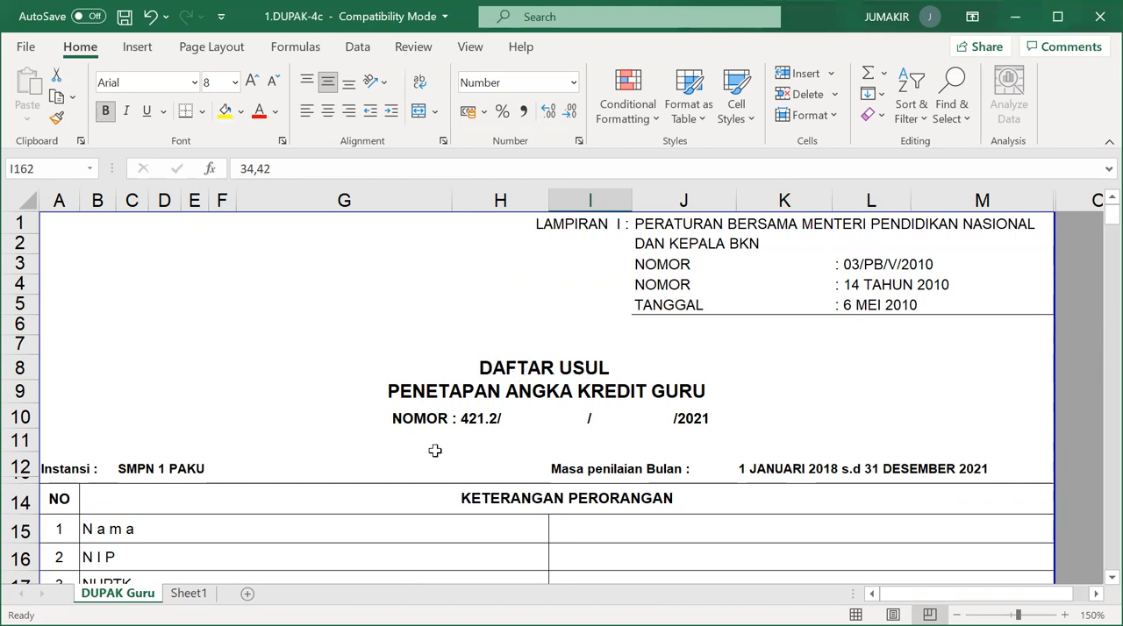
scroll(579, 471, "down", 2)
scroll(616, 414, "down", 1)
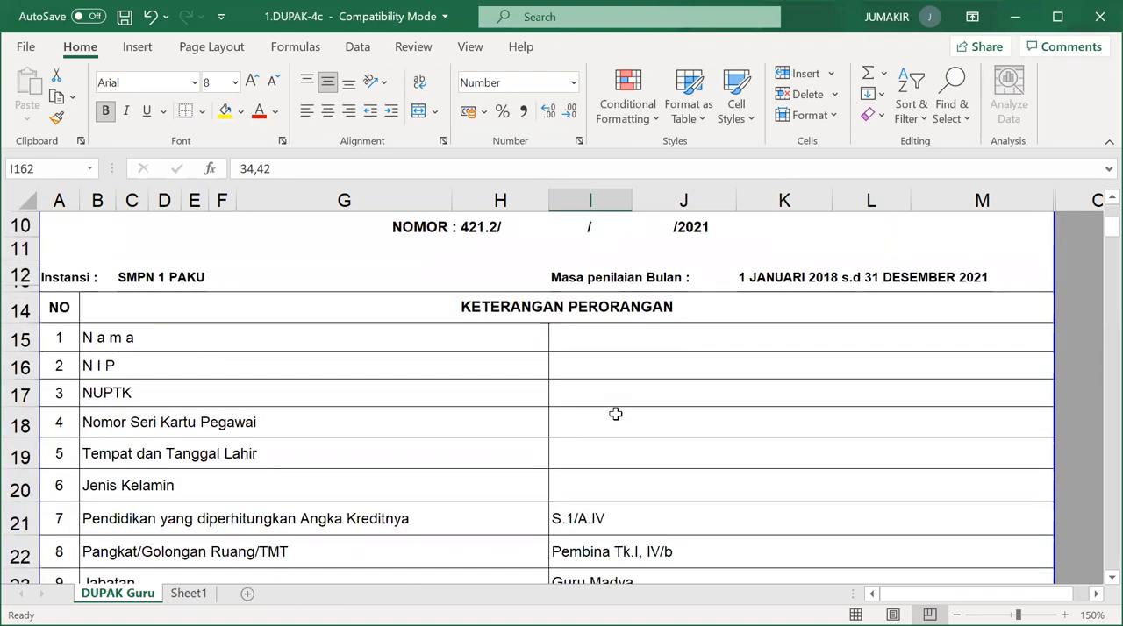
scroll(632, 544, "down", 7)
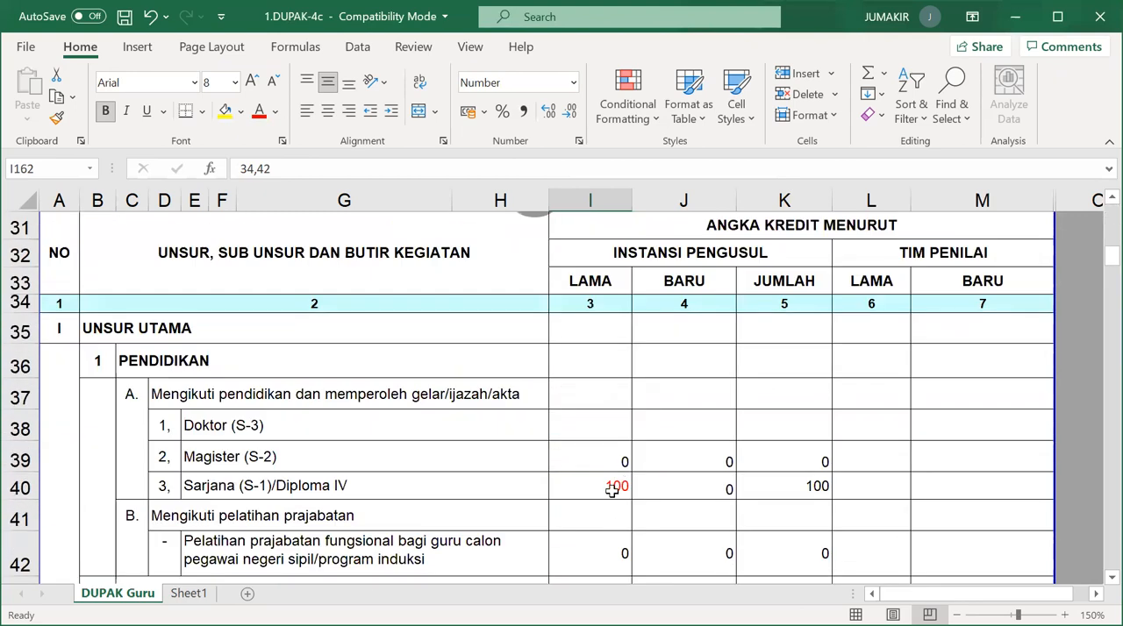
left_click(607, 489)
scroll(599, 536, "down", 2)
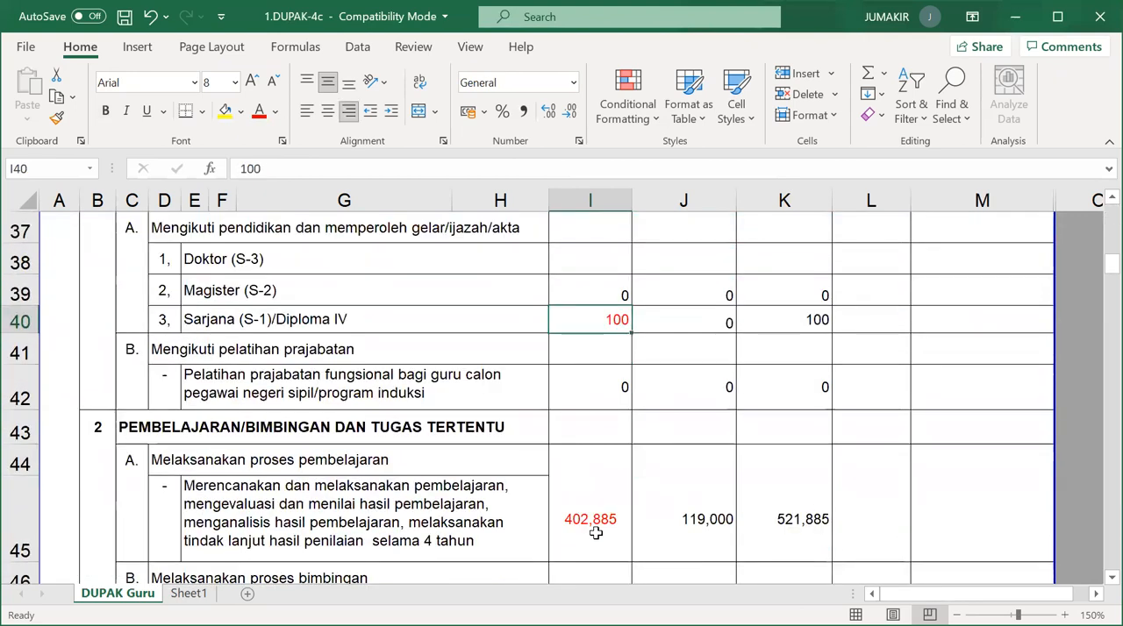